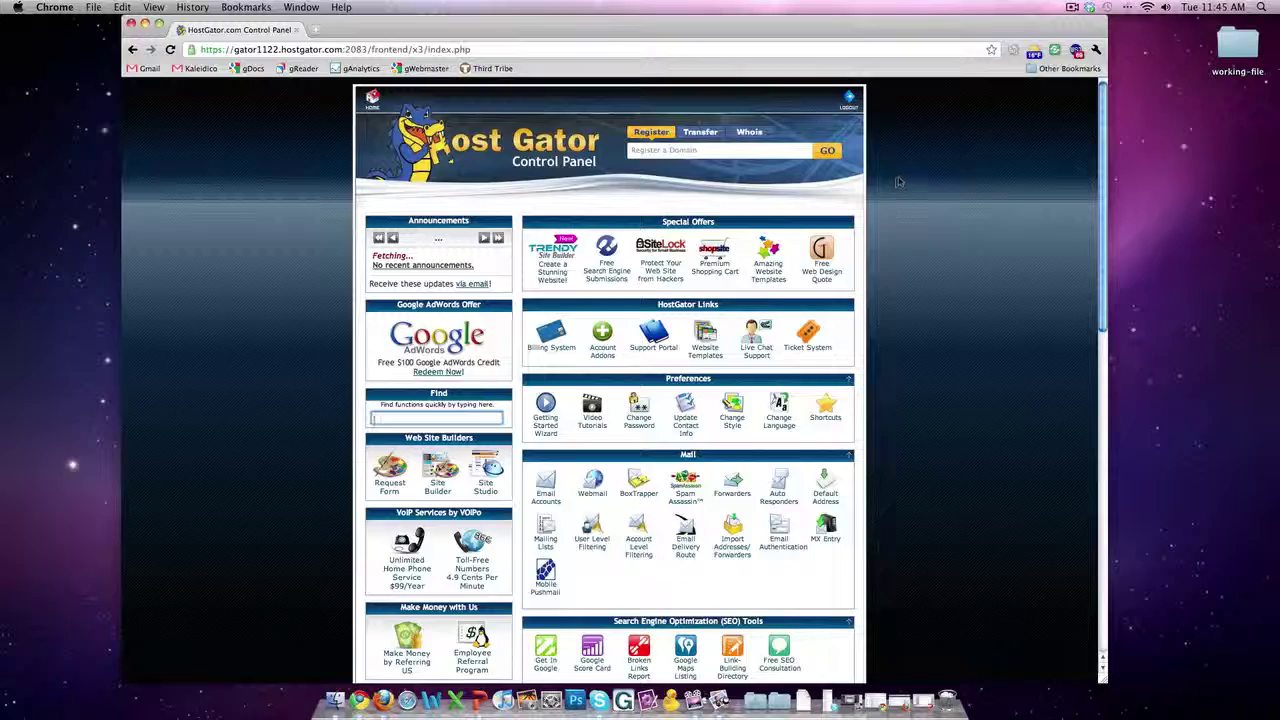
# Step: Scroll down to Software/Services in cPanel and launch the Fantastico De Luxe installer
pyautogui.scroll(-1, 900, 182)
pyautogui.scroll(-10, 900, 182)
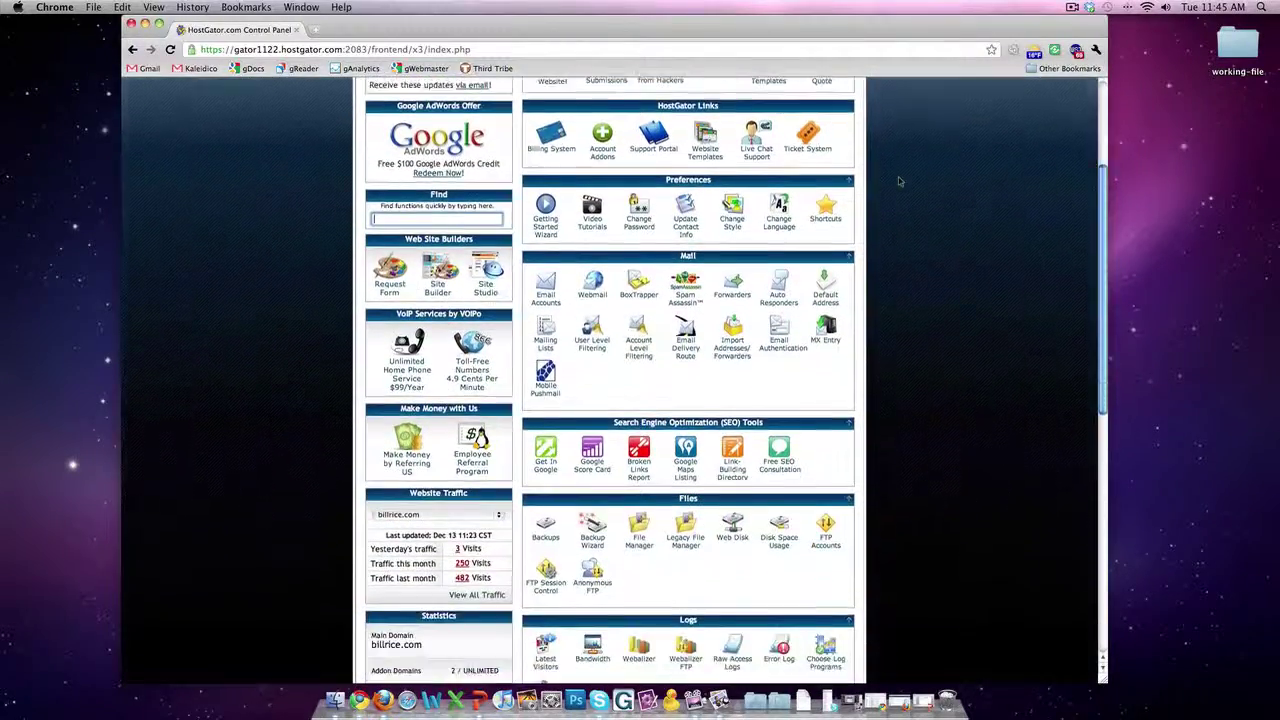
pyautogui.scroll(10, 900, 182)
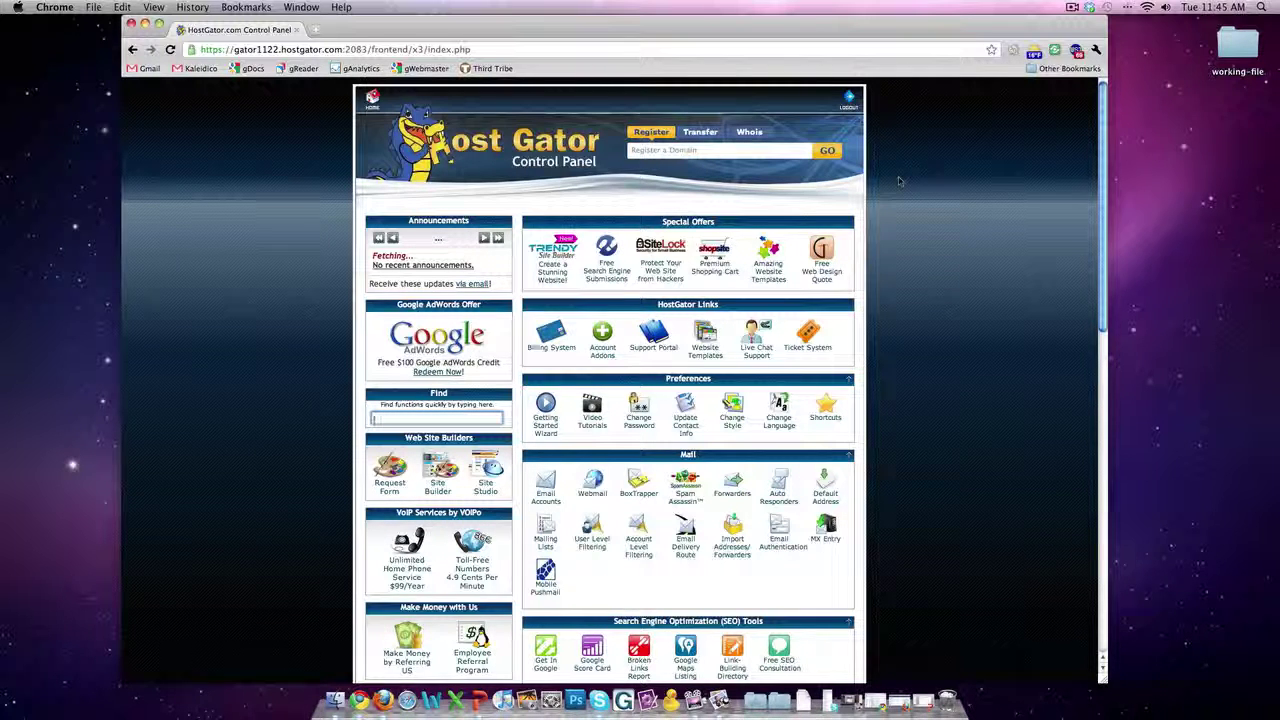
pyautogui.scroll(-2, 899, 182)
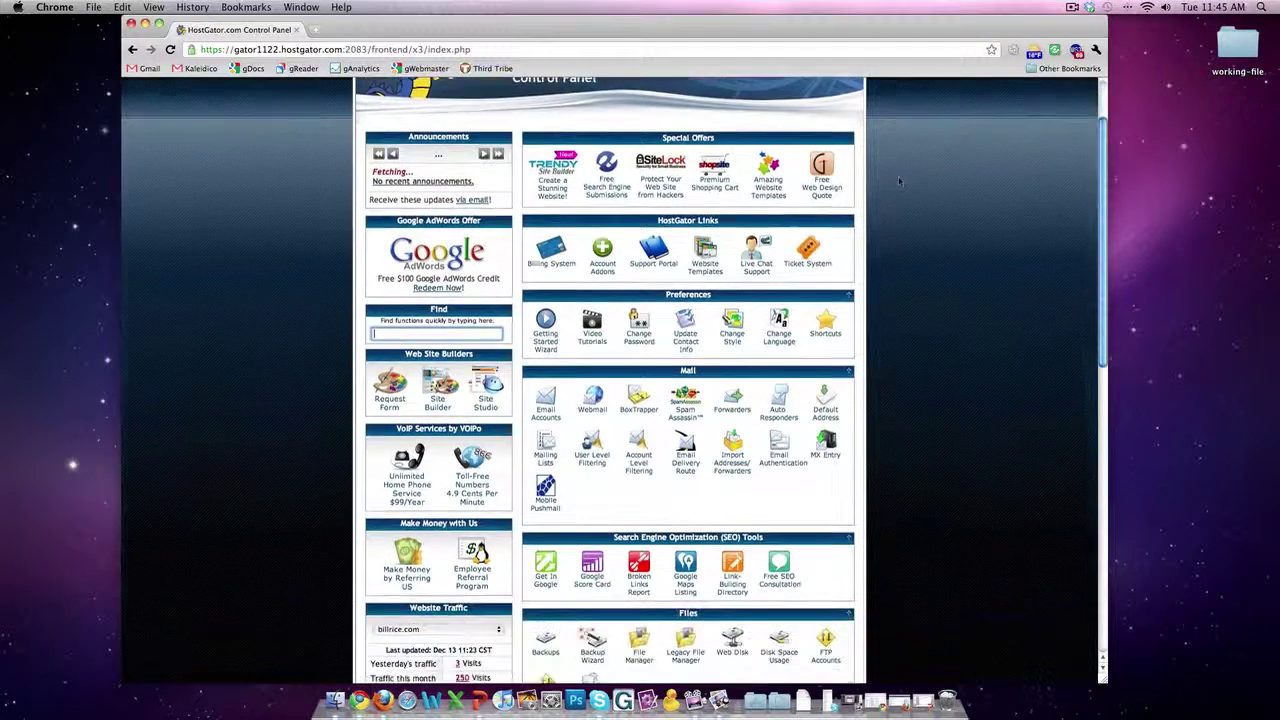
pyautogui.scroll(-3, 899, 182)
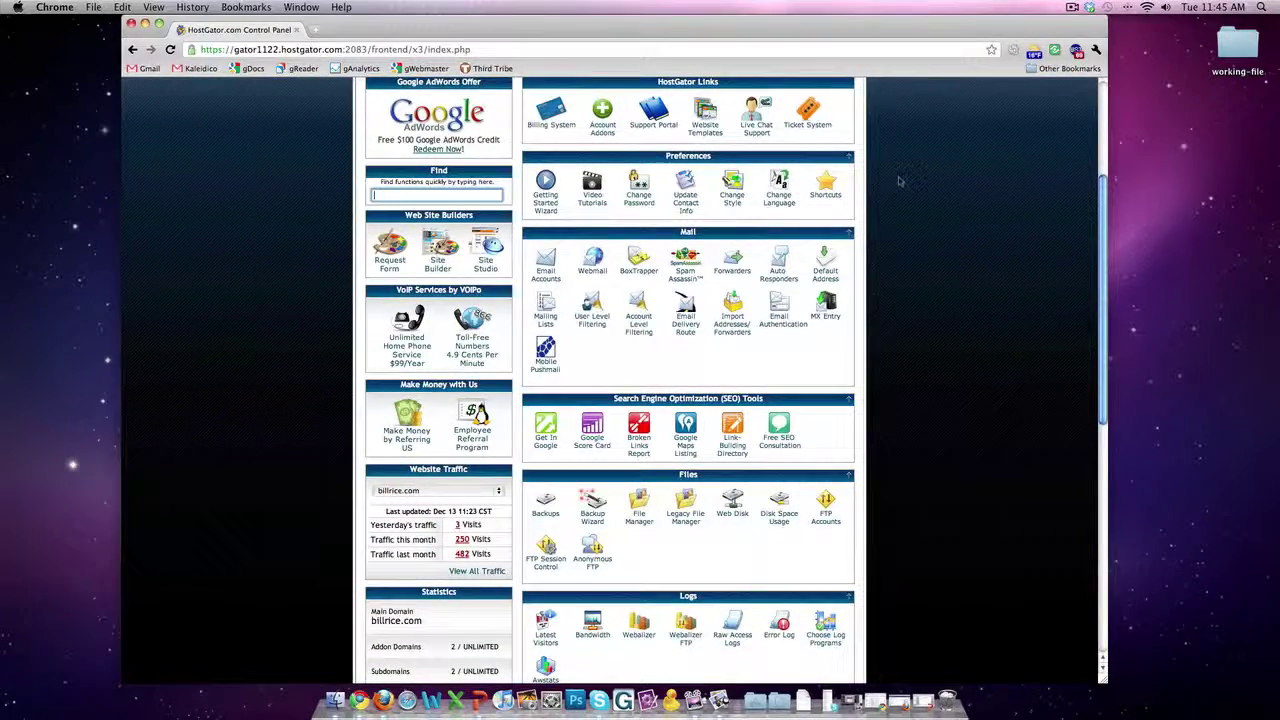
pyautogui.scroll(-10, 899, 182)
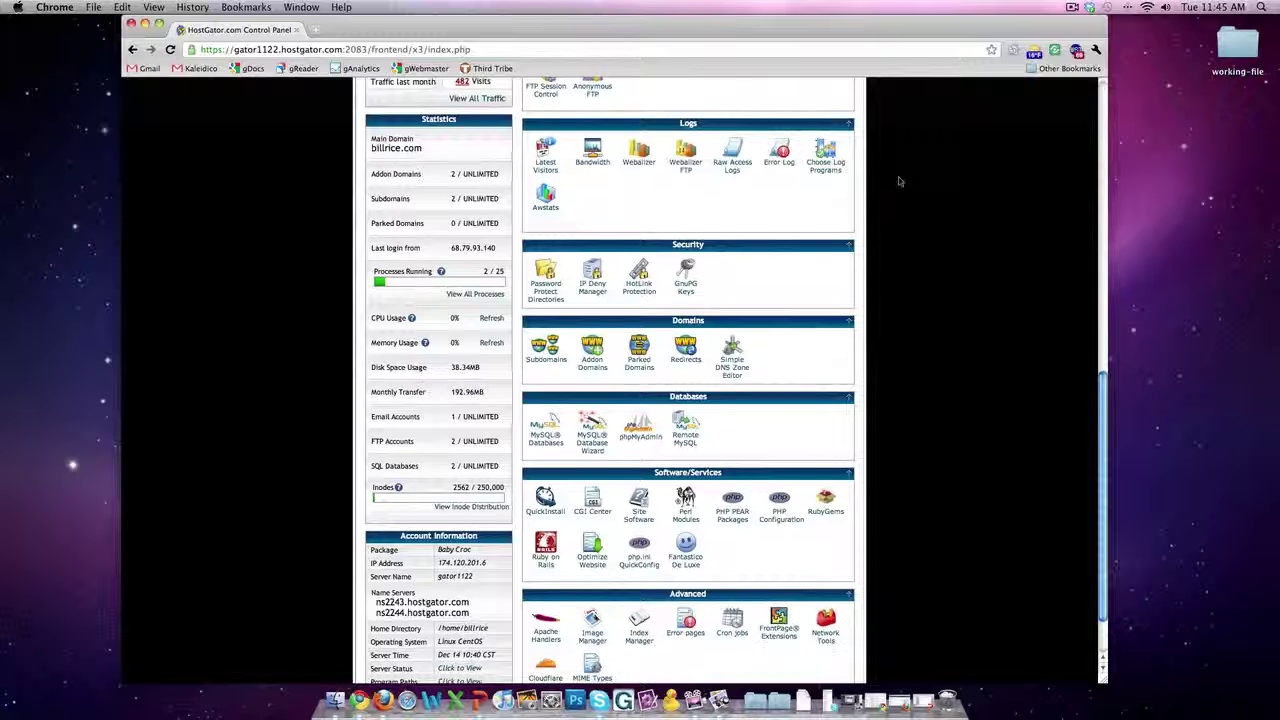
pyautogui.scroll(-2, 899, 182)
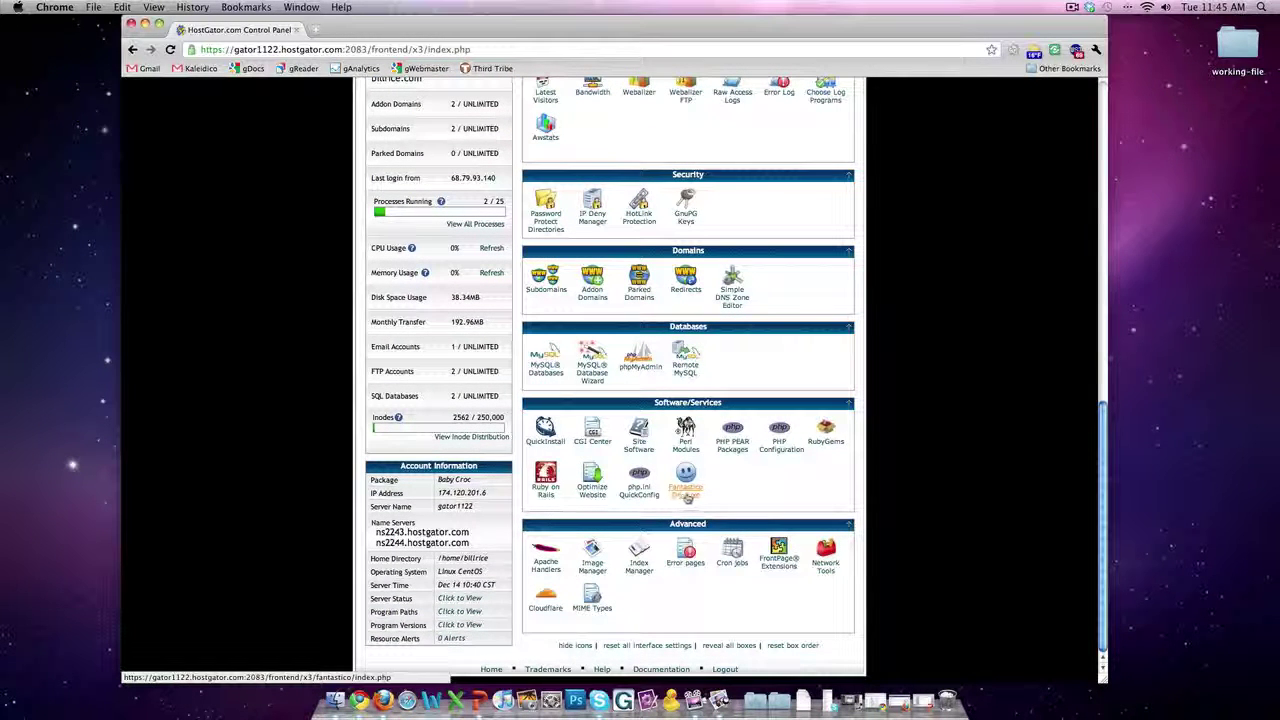
pyautogui.click(688, 494)
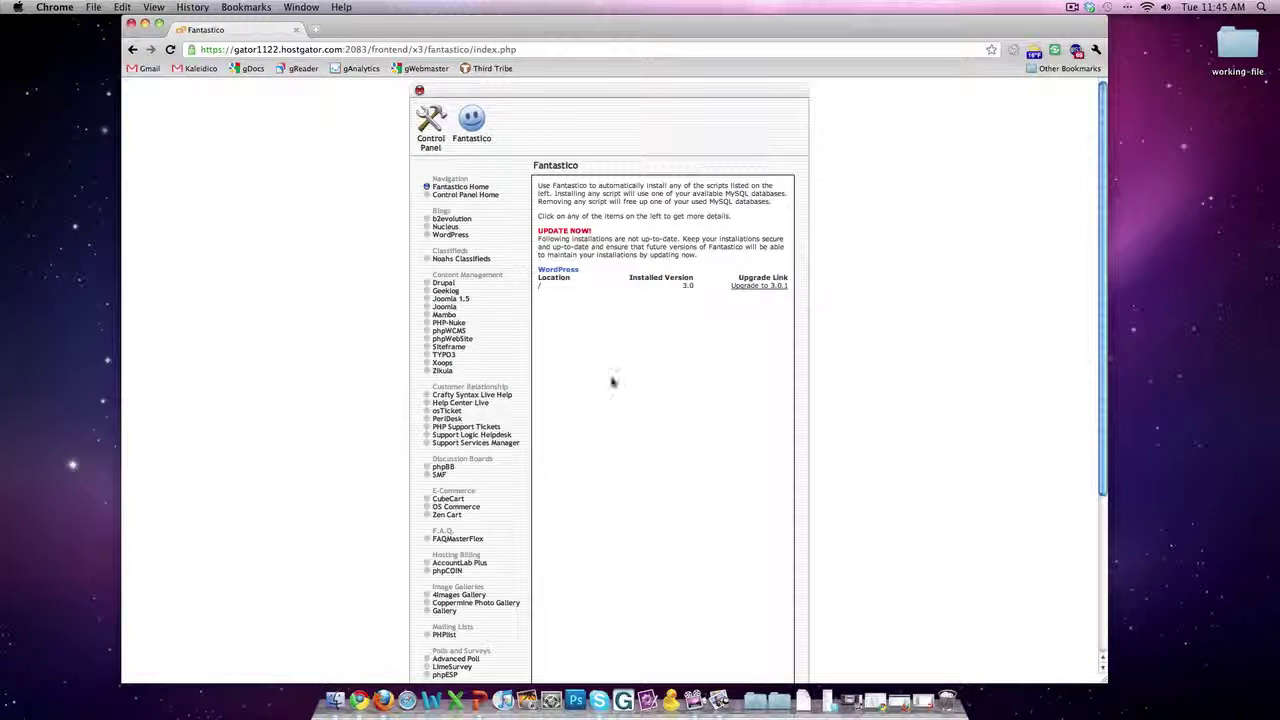
# Step: Choose WordPress in Fantastico and begin a New Installation
pyautogui.click(446, 236)
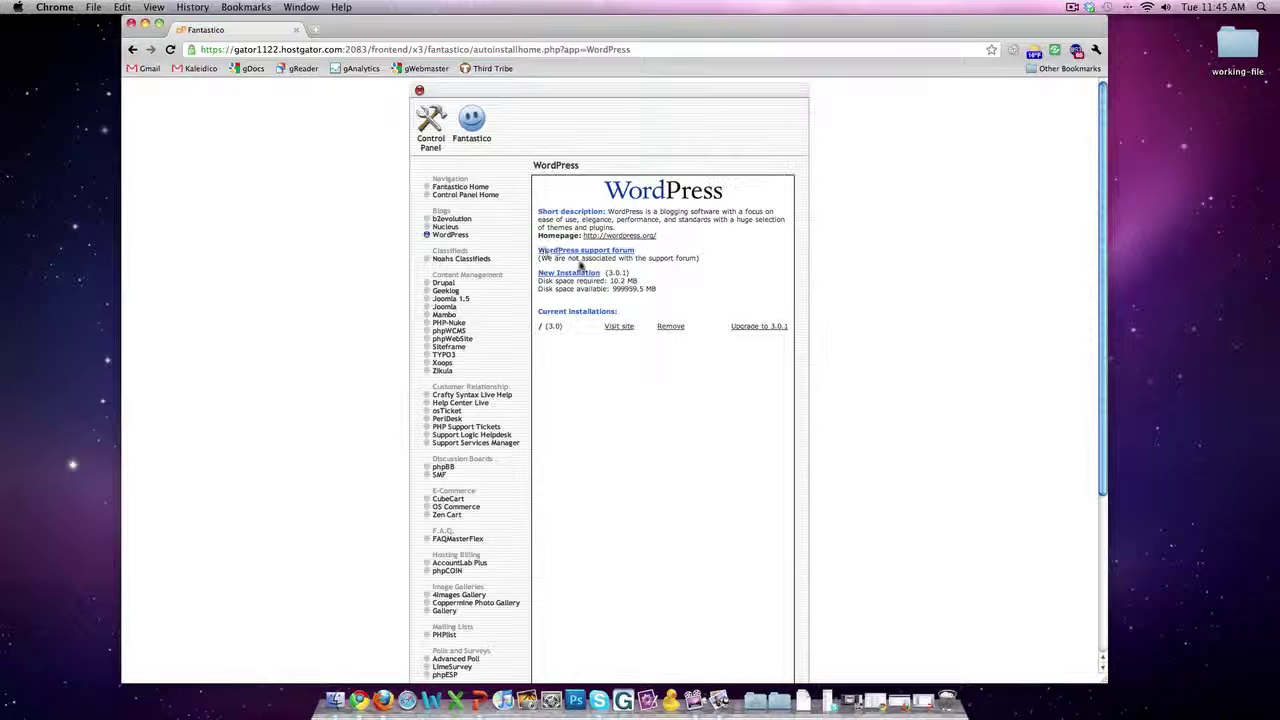
pyautogui.click(567, 277)
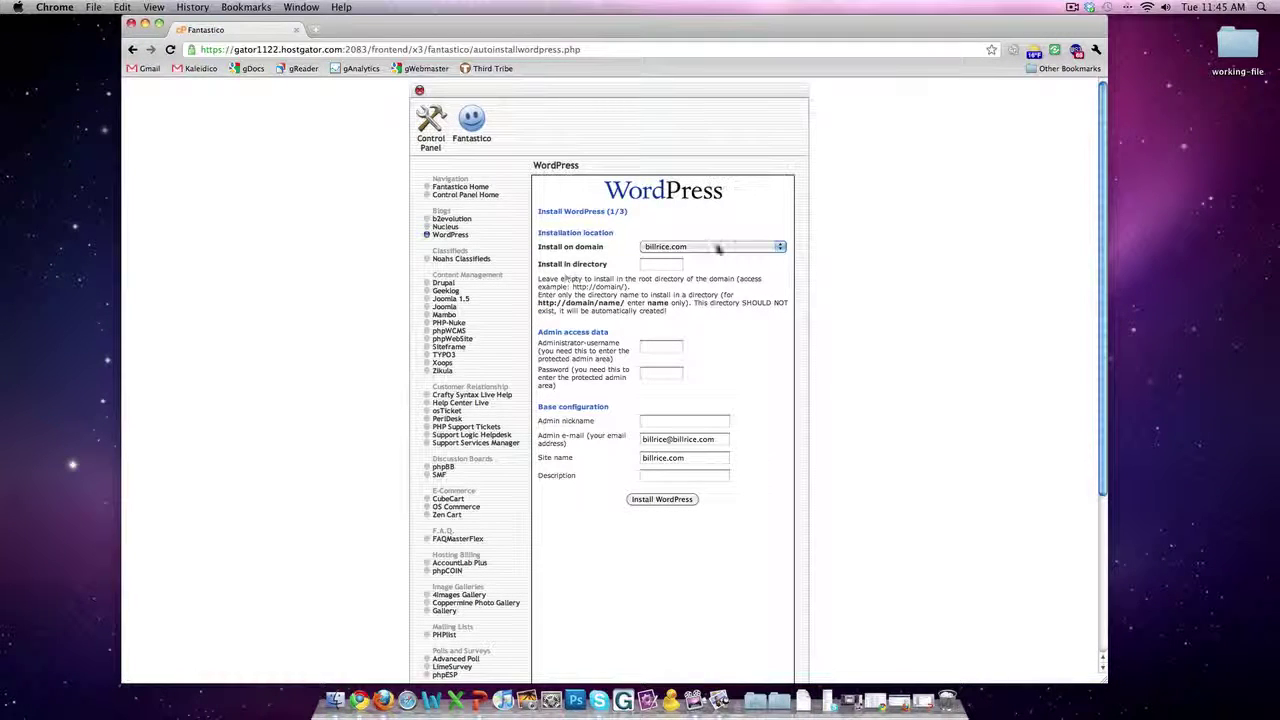
# Step: Set the install domain to detroitonlinemarketing.com and enter the administrator username and password
pyautogui.click(717, 249)
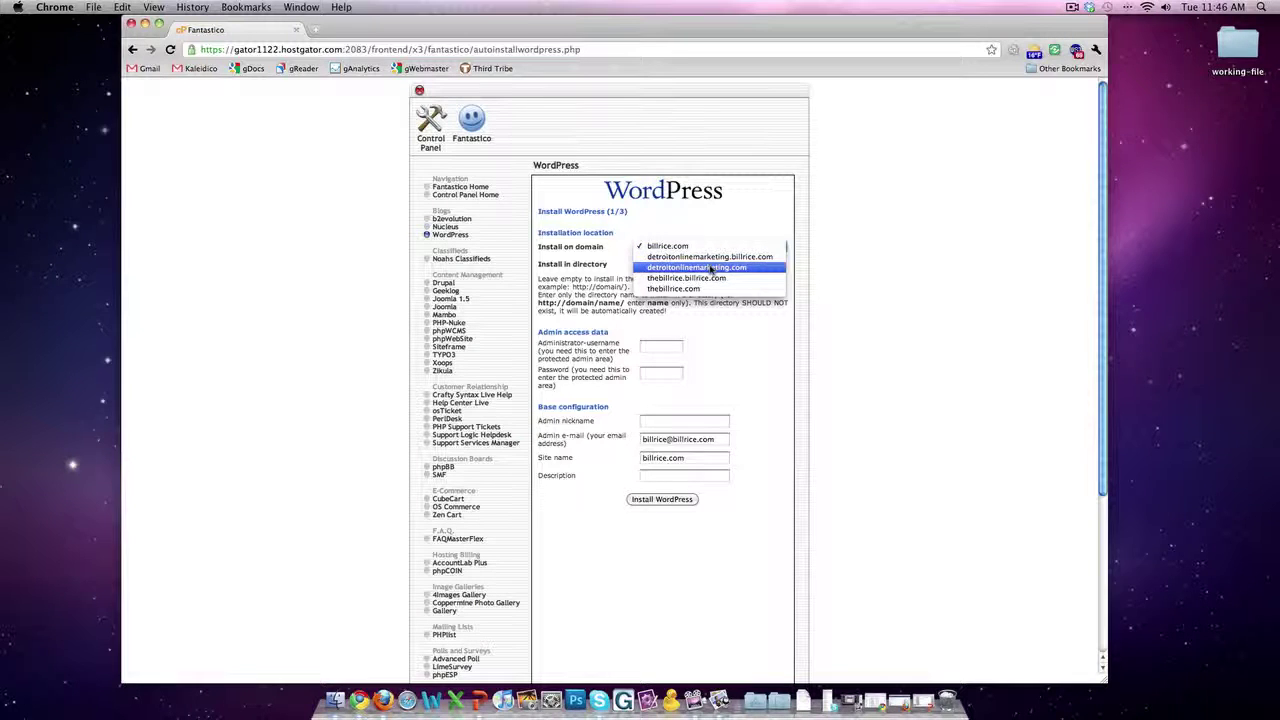
pyautogui.click(712, 268)
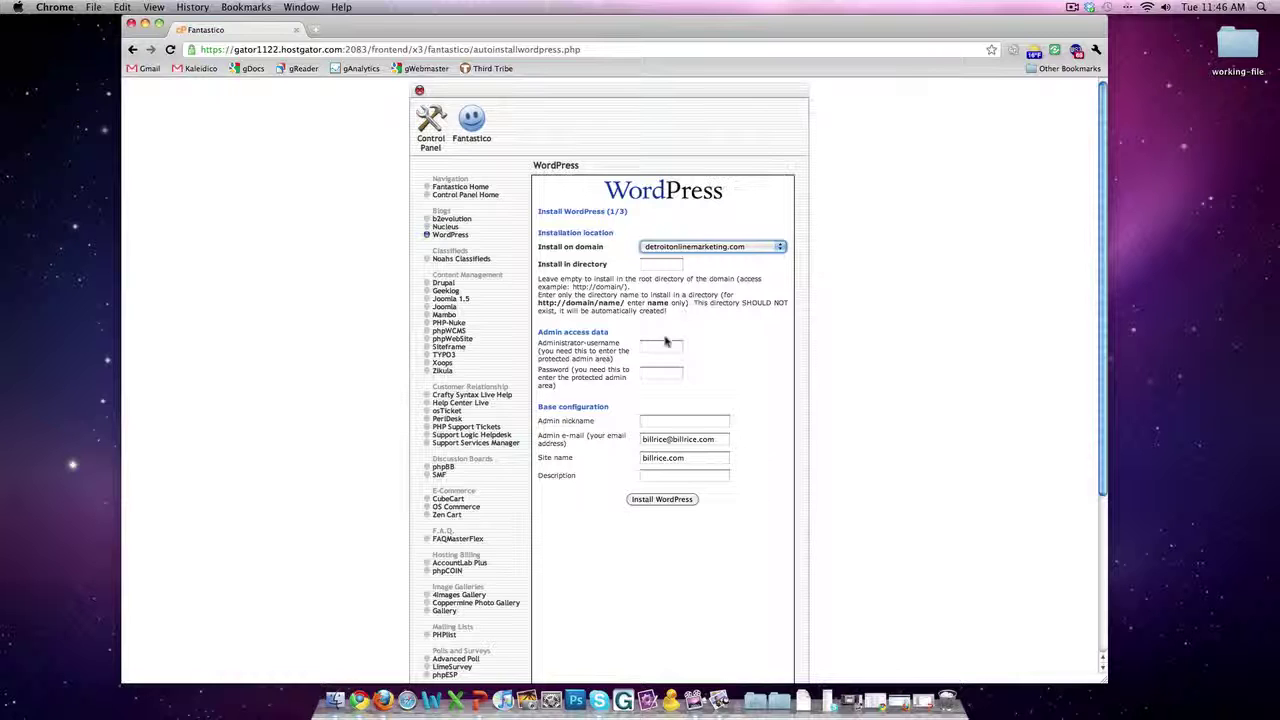
pyautogui.click(661, 346)
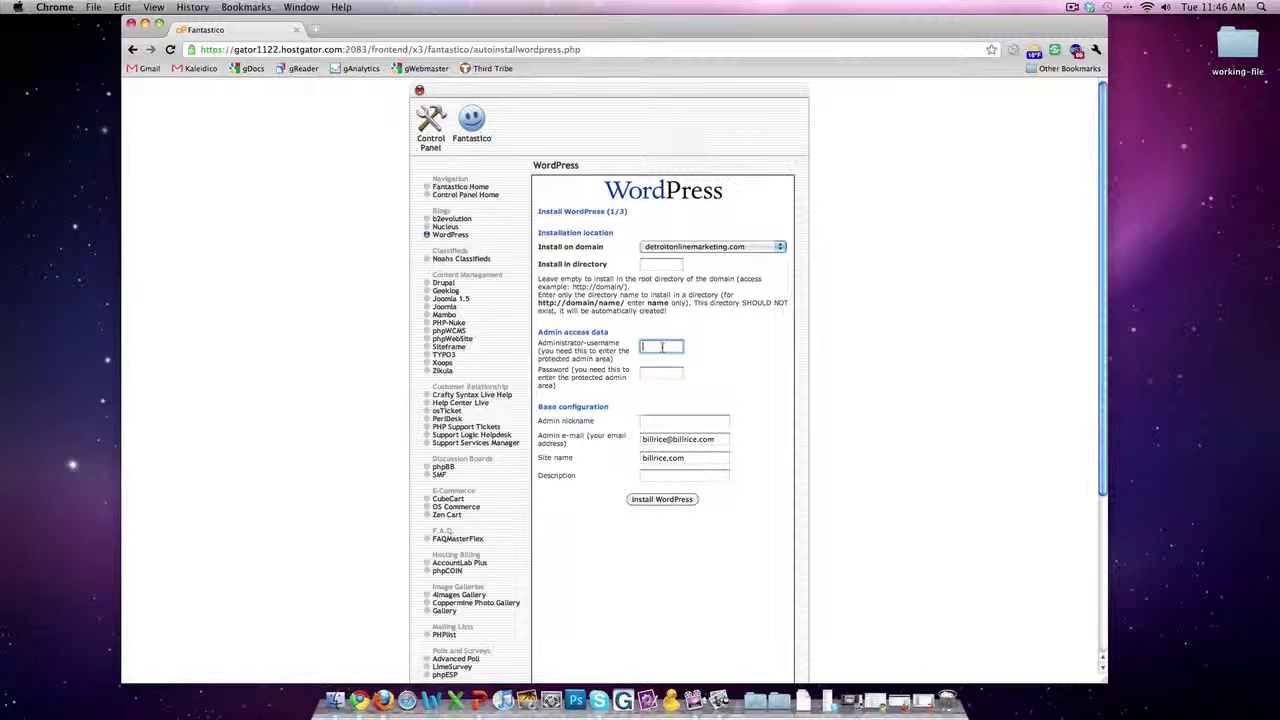
pyautogui.write('billrice')
pyautogui.doubleClick(670, 348)
pyautogui.click(649, 375)
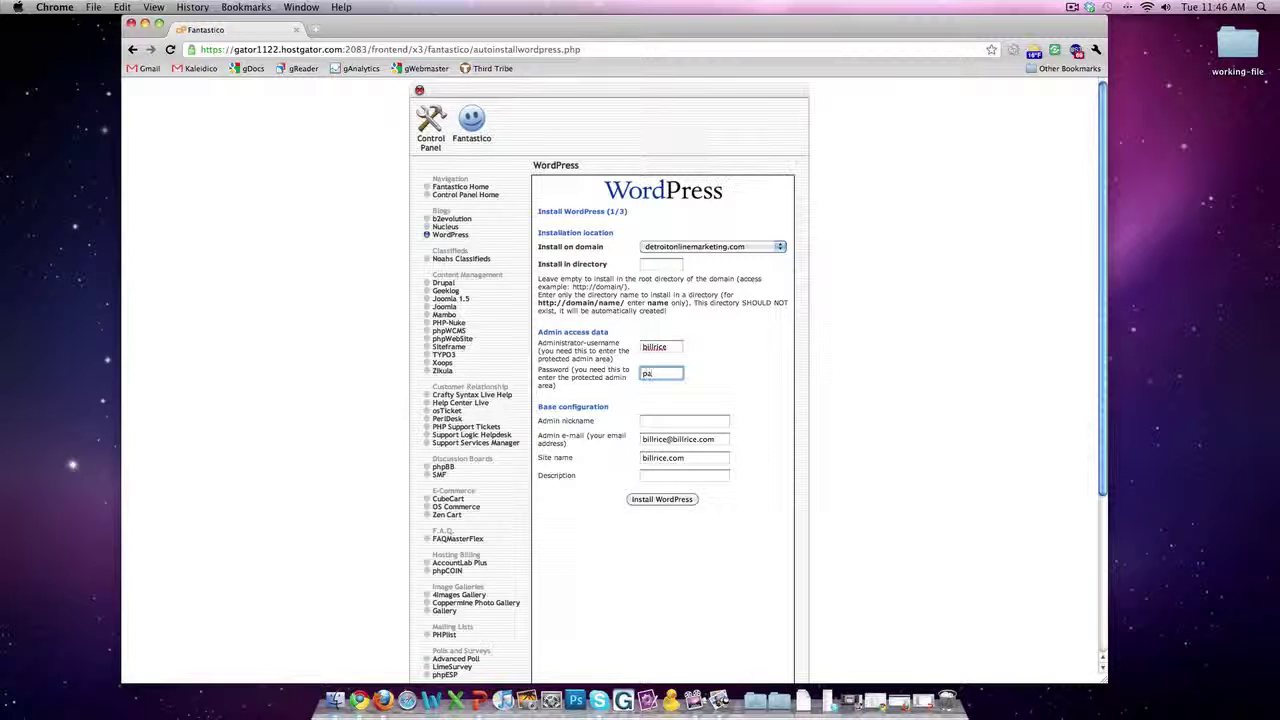
pyautogui.write('password')
# Step: Enter the admin nickname and e-mail, name the site 'Detroit Online Marketing', and submit
pyautogui.click(658, 421)
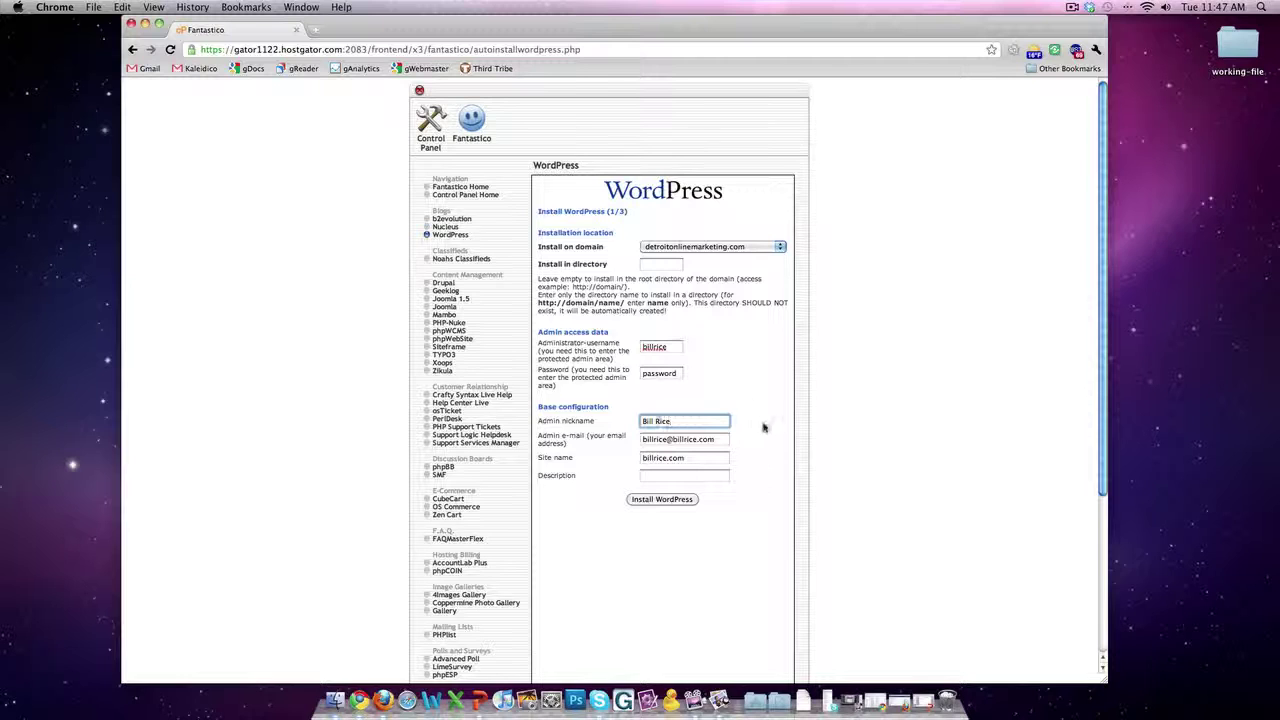
pyautogui.moveTo(703, 441); pyautogui.dragTo(641, 440)
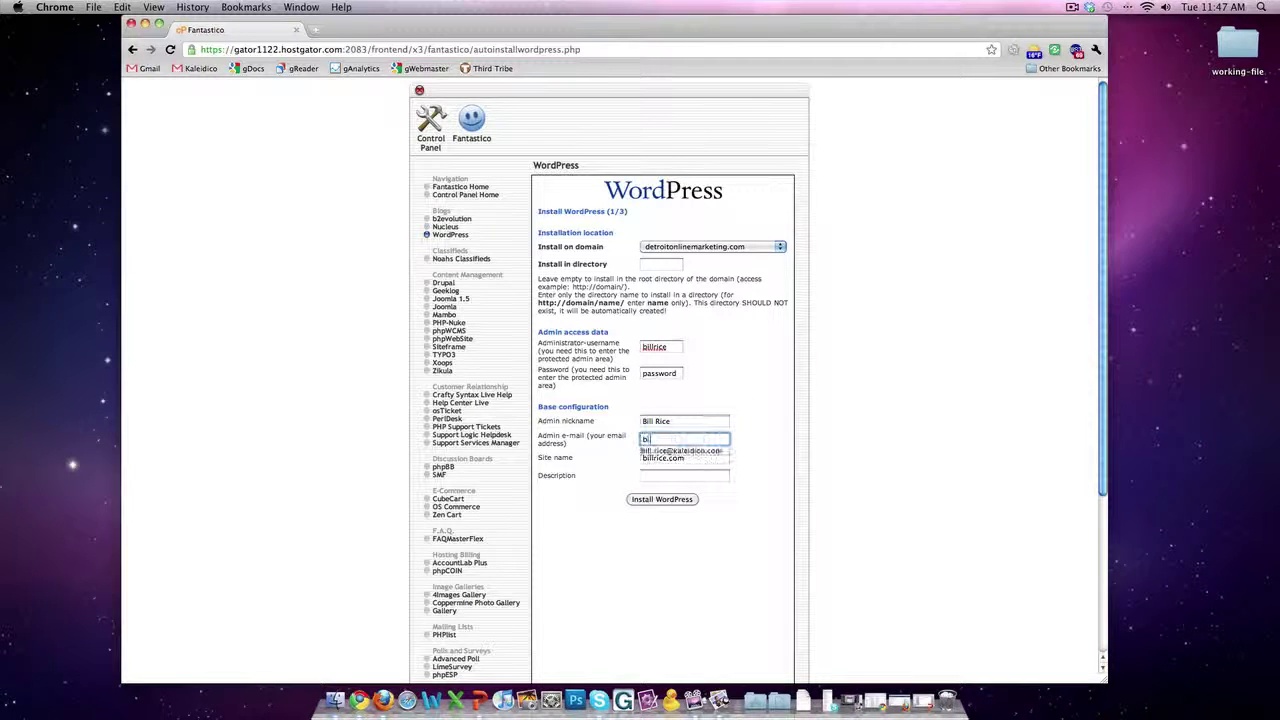
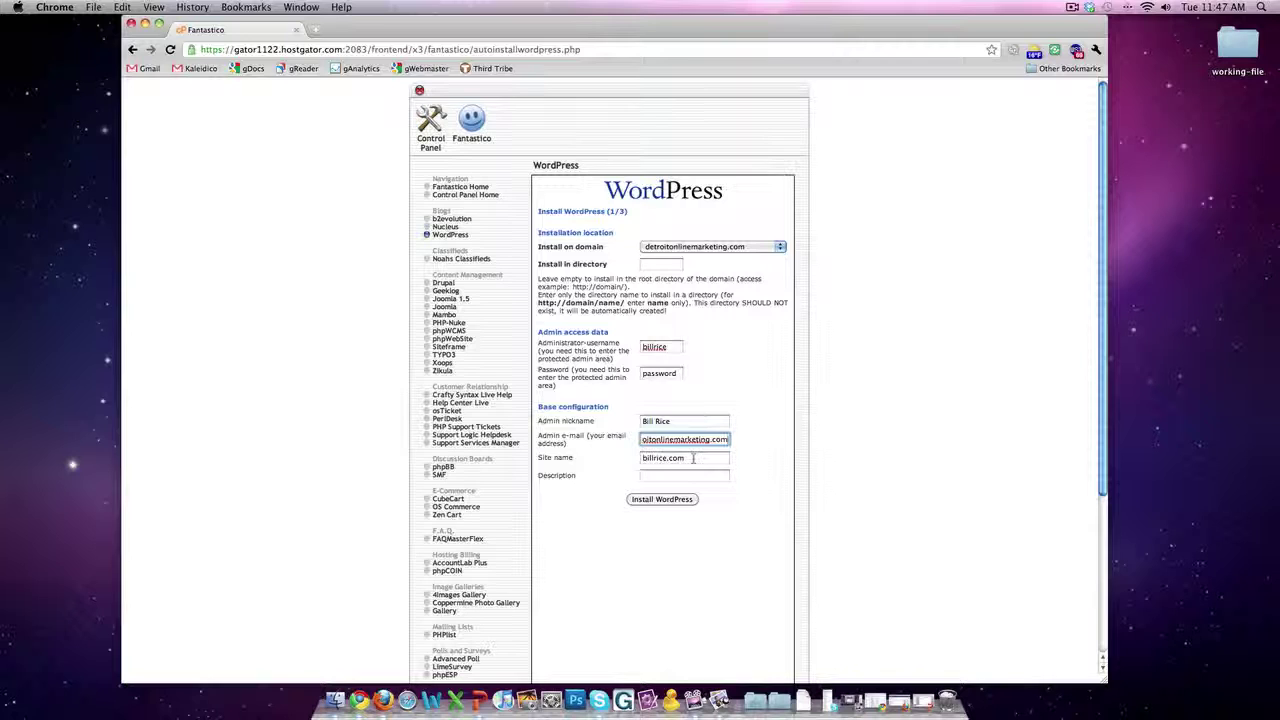
pyautogui.press('Tab')
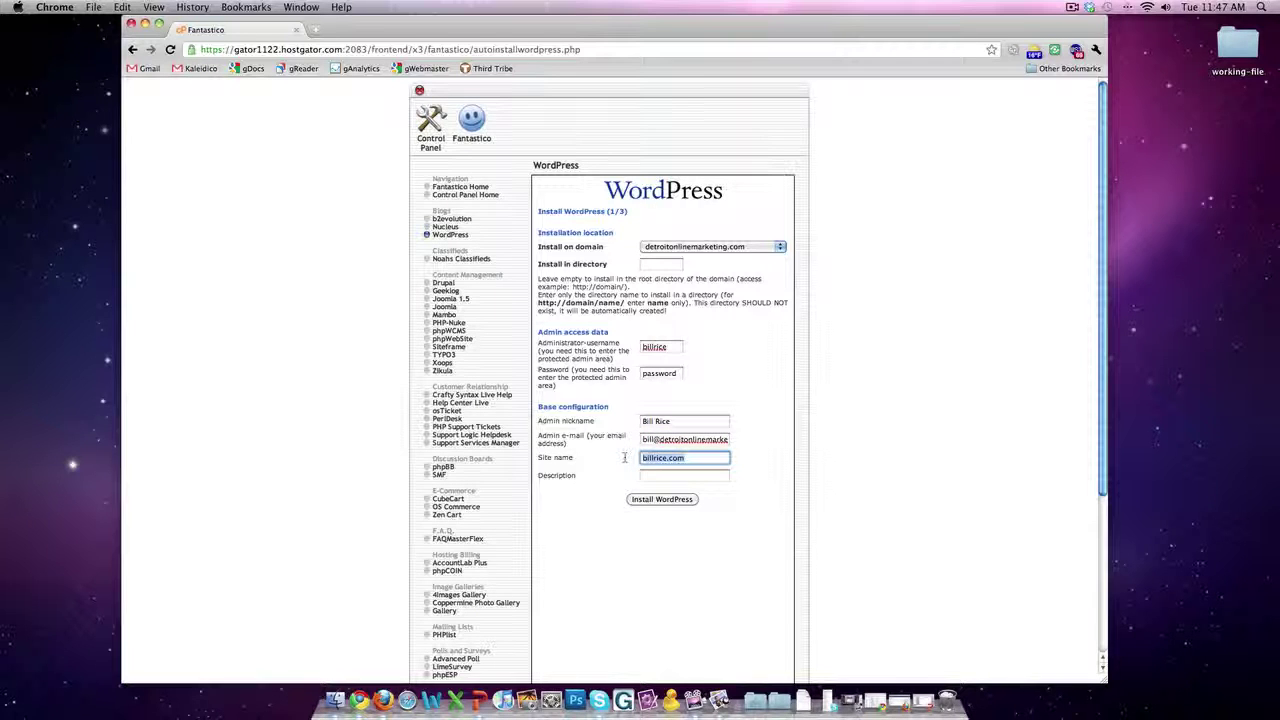
pyautogui.write('Detroit Online Marketing')
pyautogui.click(652, 499)
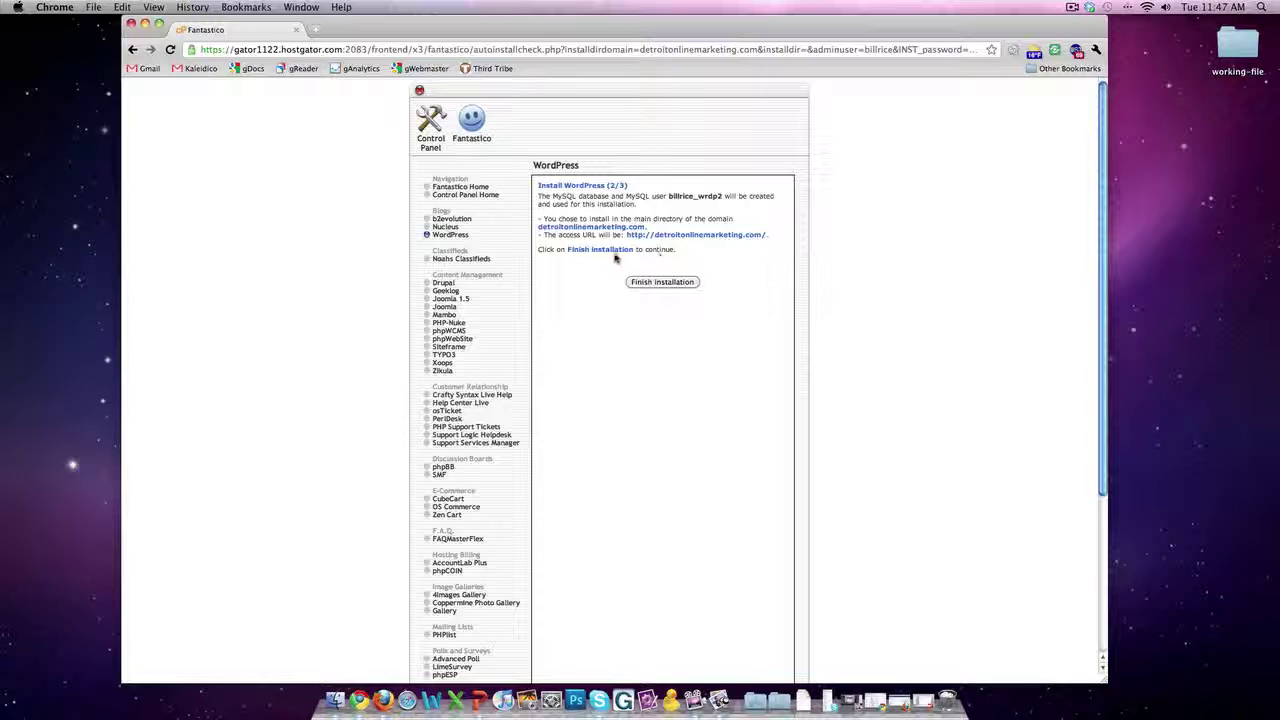
# Step: Finish the WordPress installation and e-mail its details to the admin's address
pyautogui.click(661, 283)
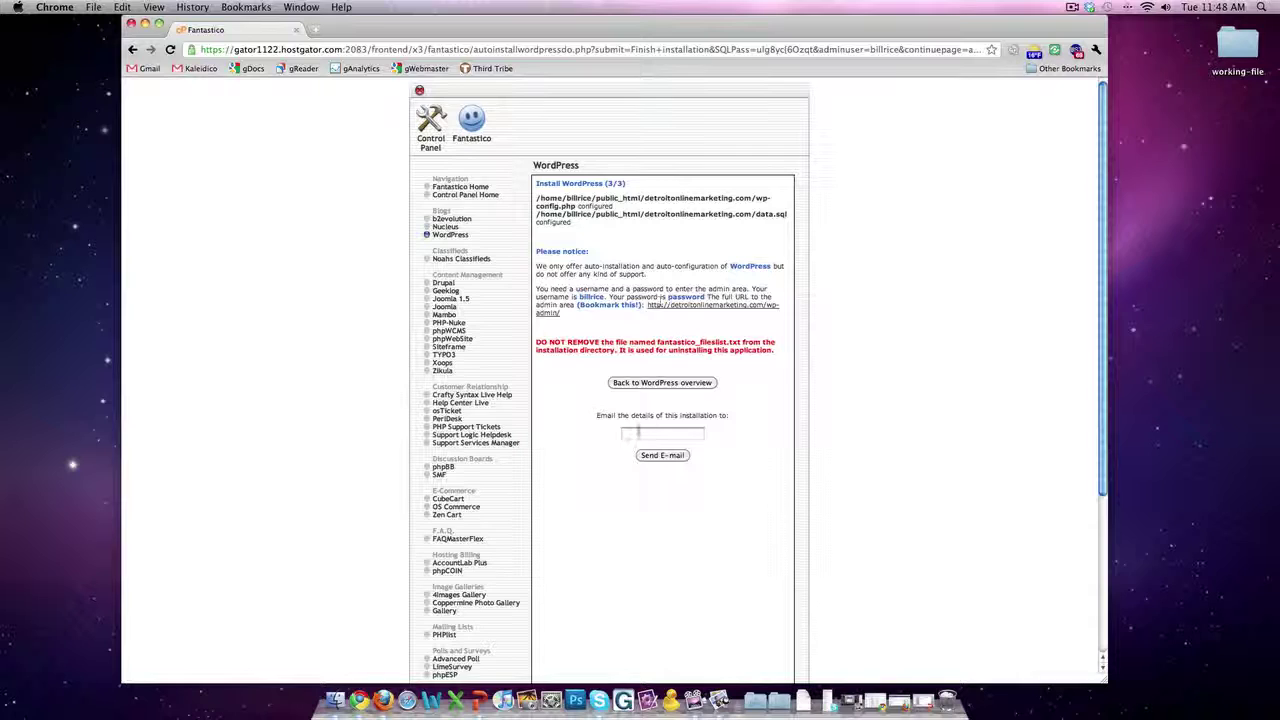
pyautogui.click(637, 434)
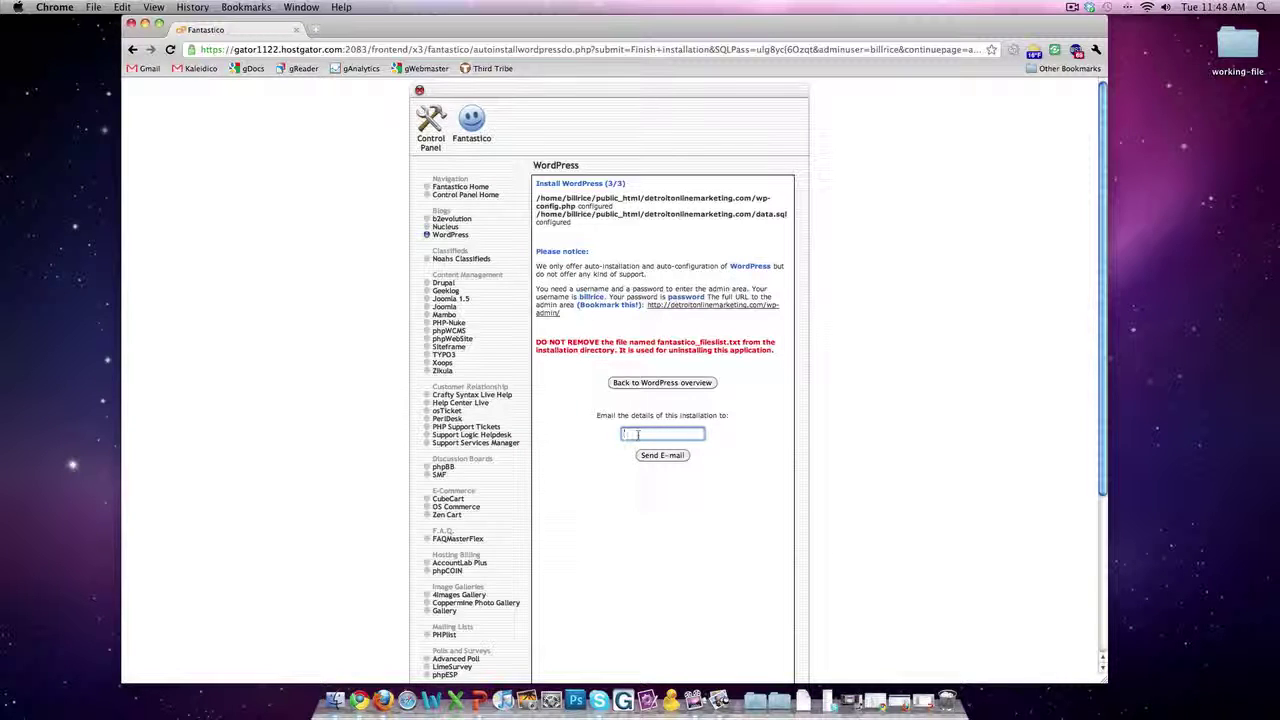
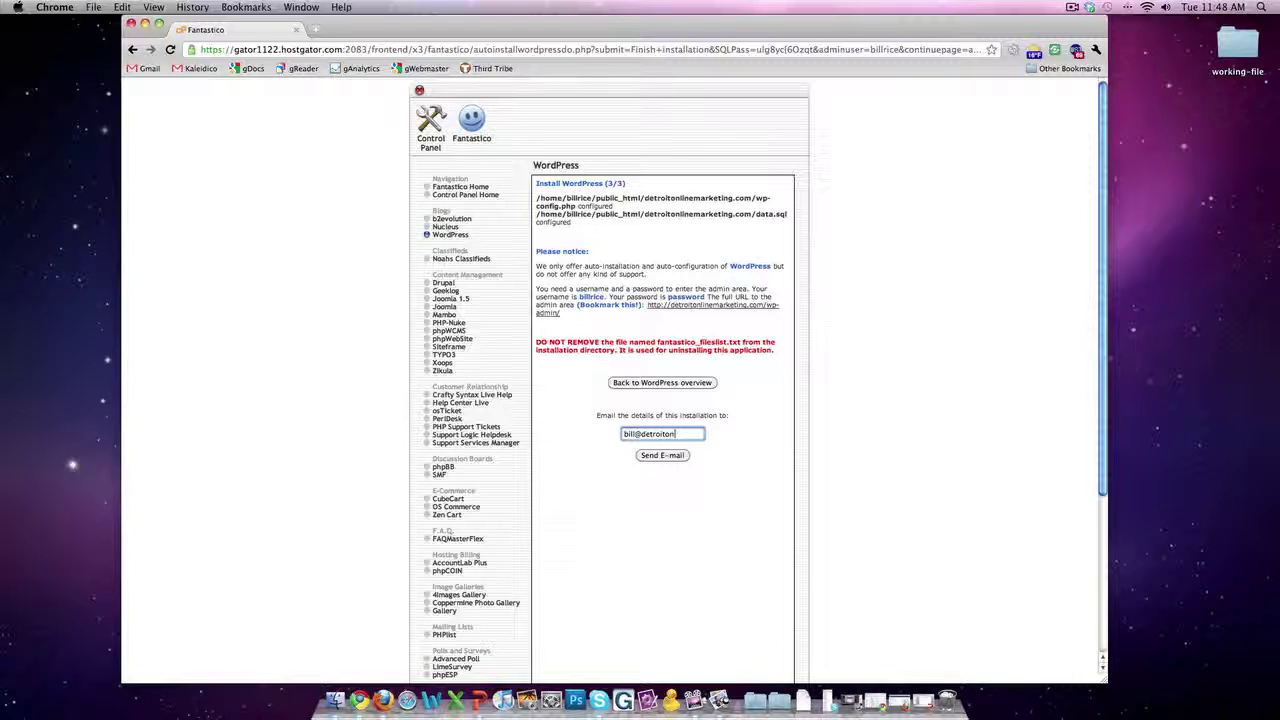
pyautogui.click(660, 457)
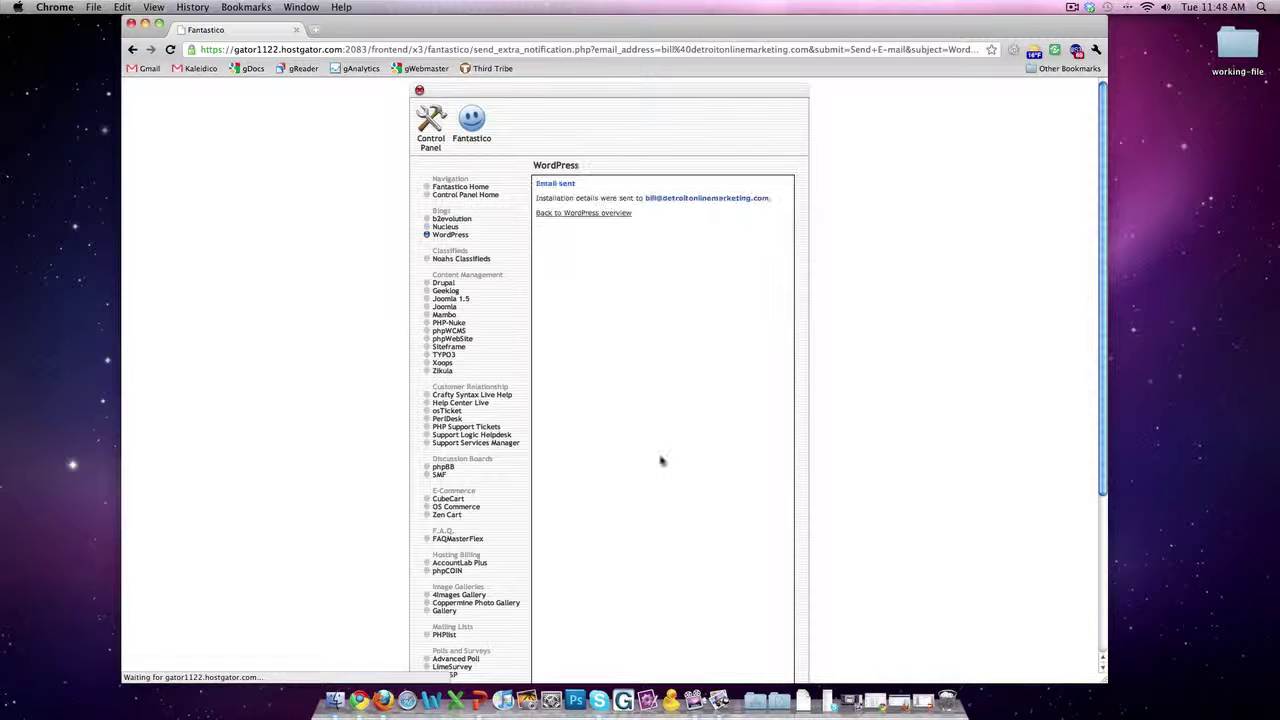
# Step: Return to the WordPress overview and visit the detroitonlinemarketing.com site, closing a wrongly opened tab
pyautogui.click(577, 214)
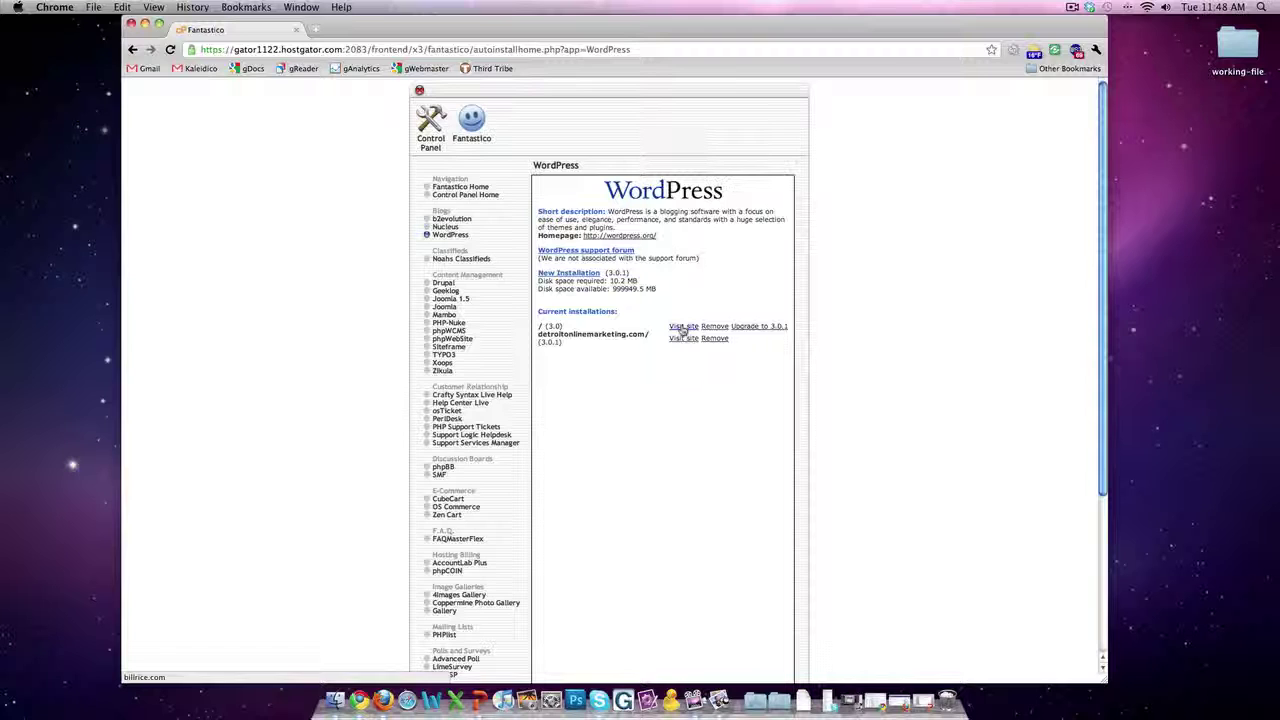
pyautogui.click(683, 327)
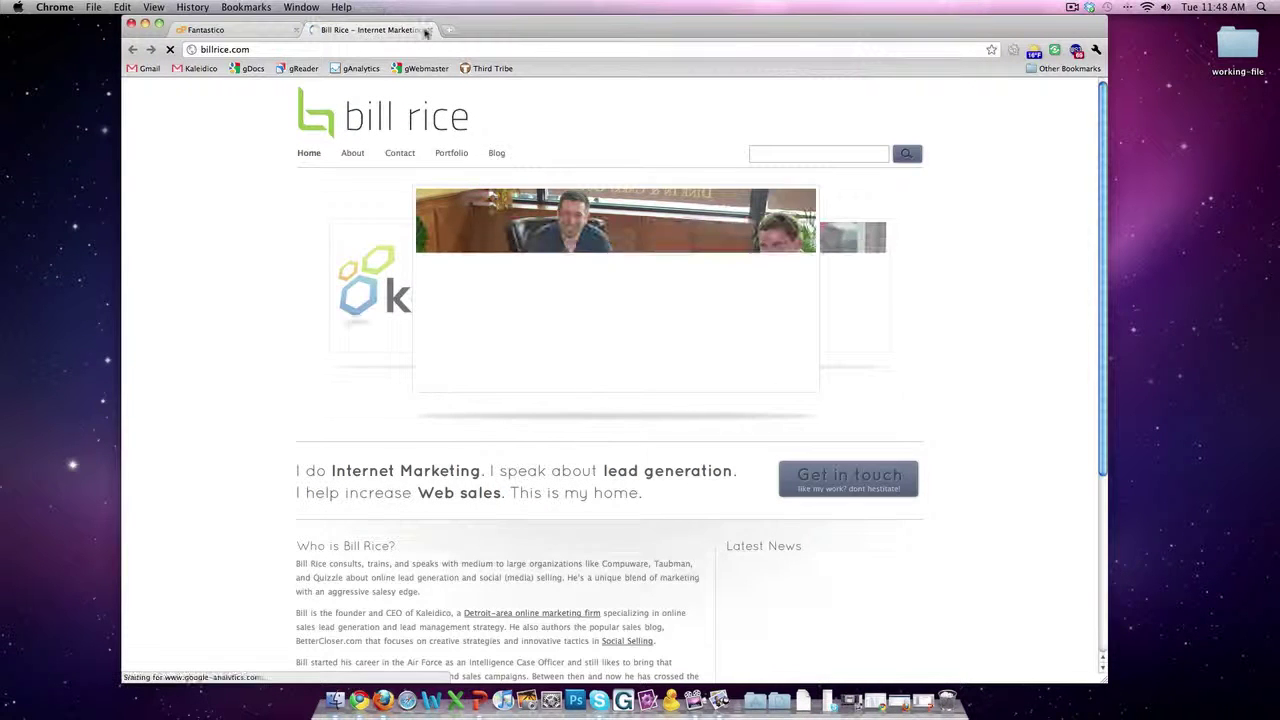
pyautogui.press('super+w')
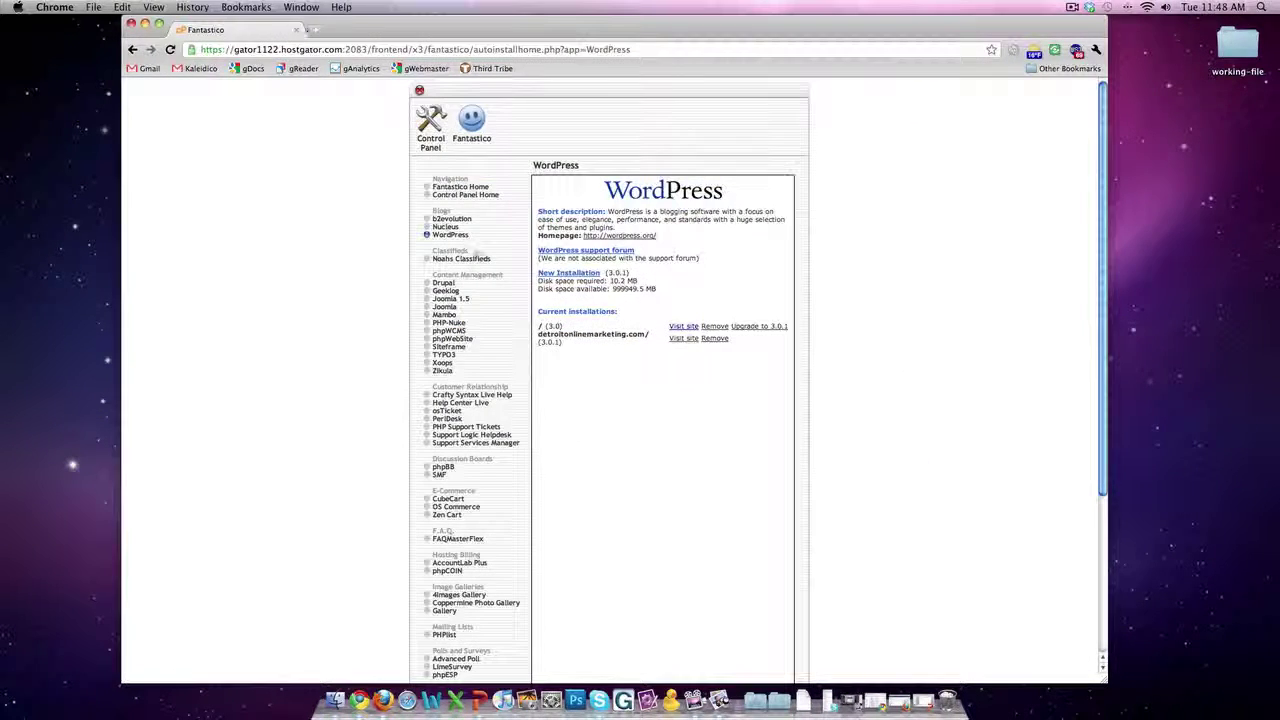
pyautogui.click(683, 339)
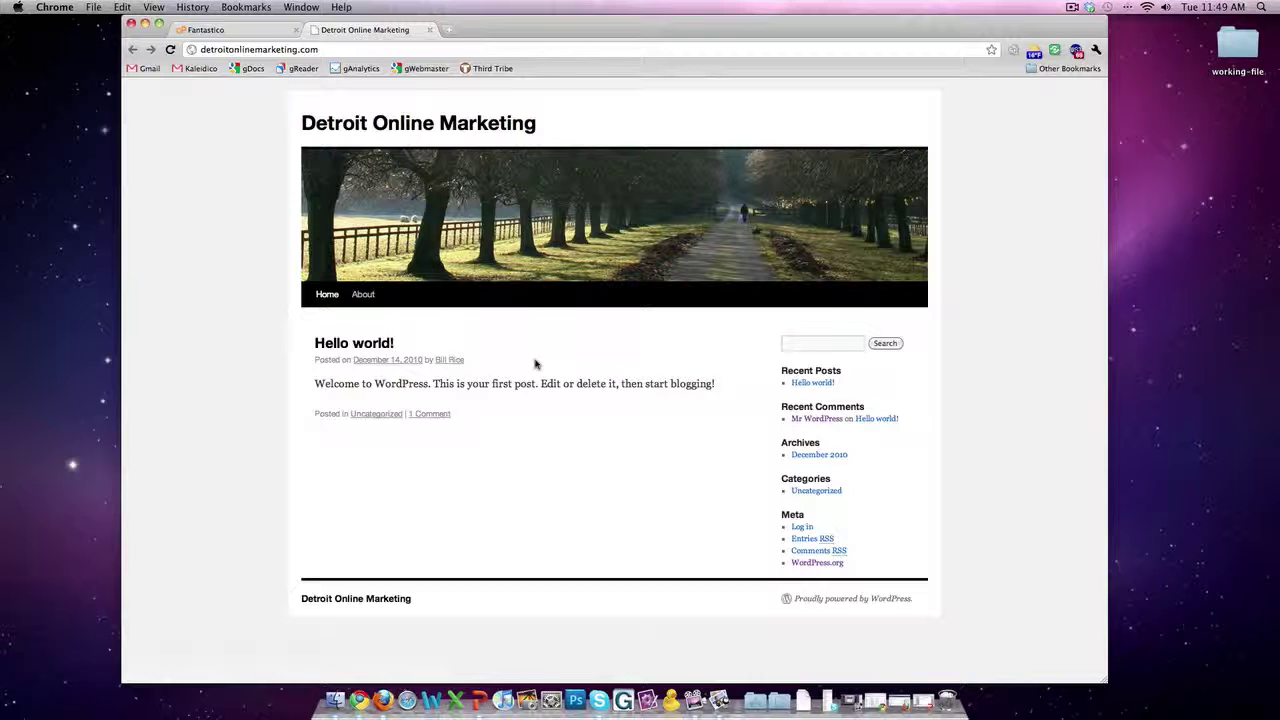
# Step: Open the site's login page and log in with the admin username and password
pyautogui.click(331, 53)
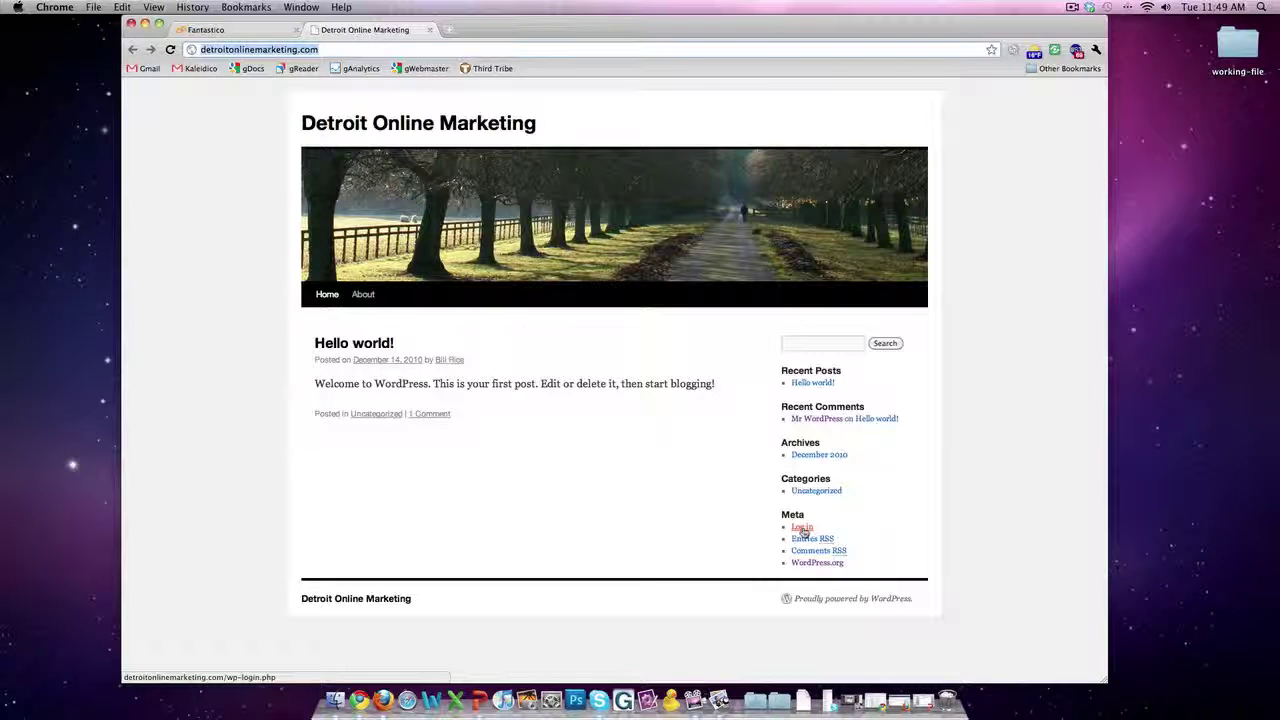
pyautogui.click(333, 48)
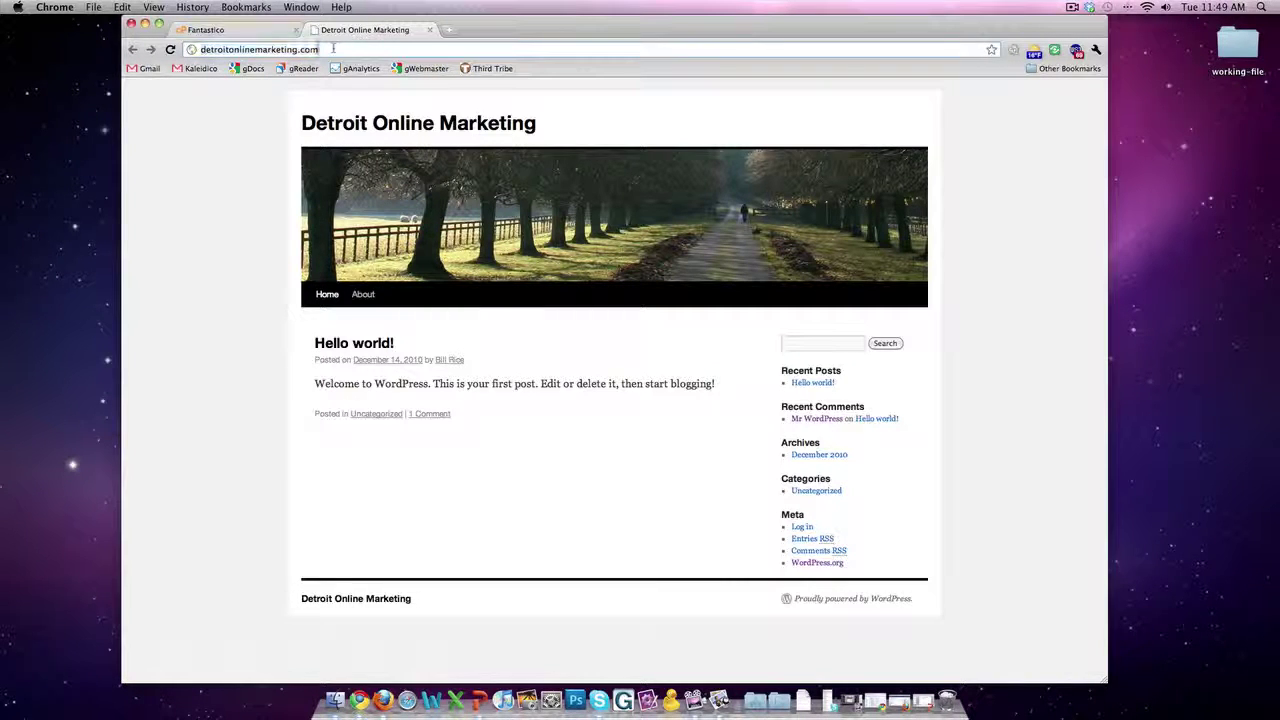
pyautogui.click(799, 528)
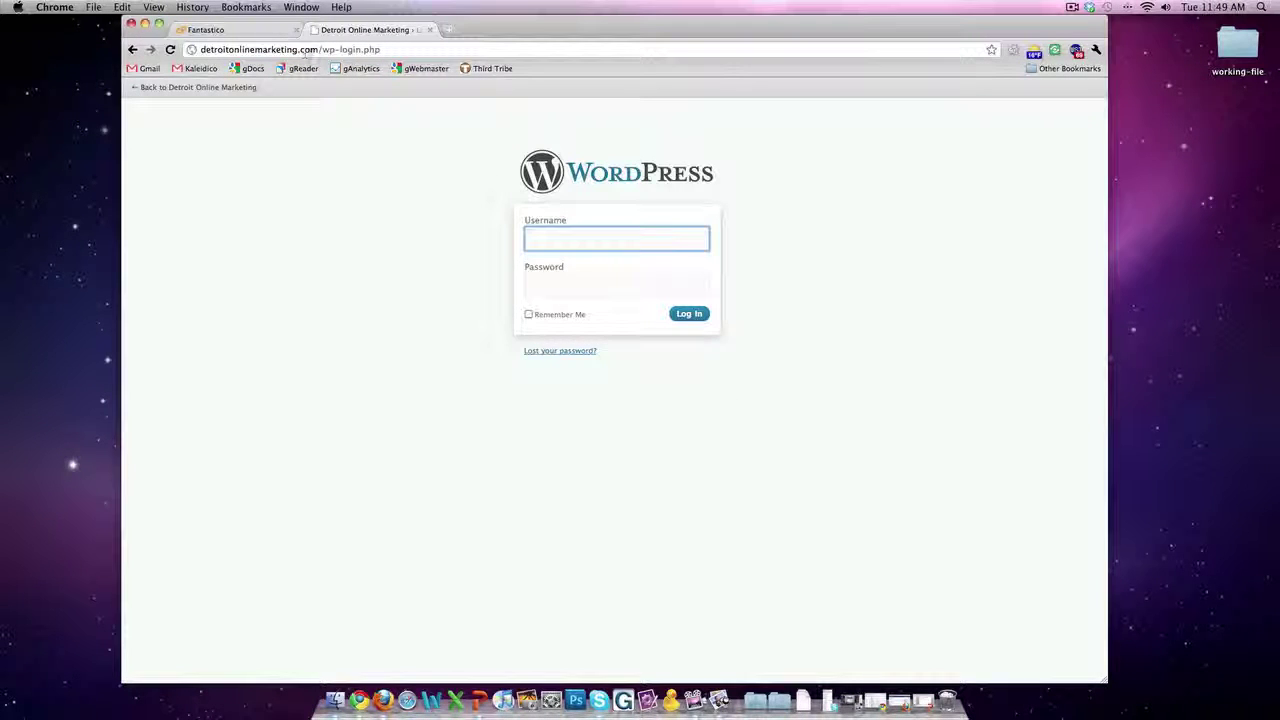
pyautogui.click(390, 50)
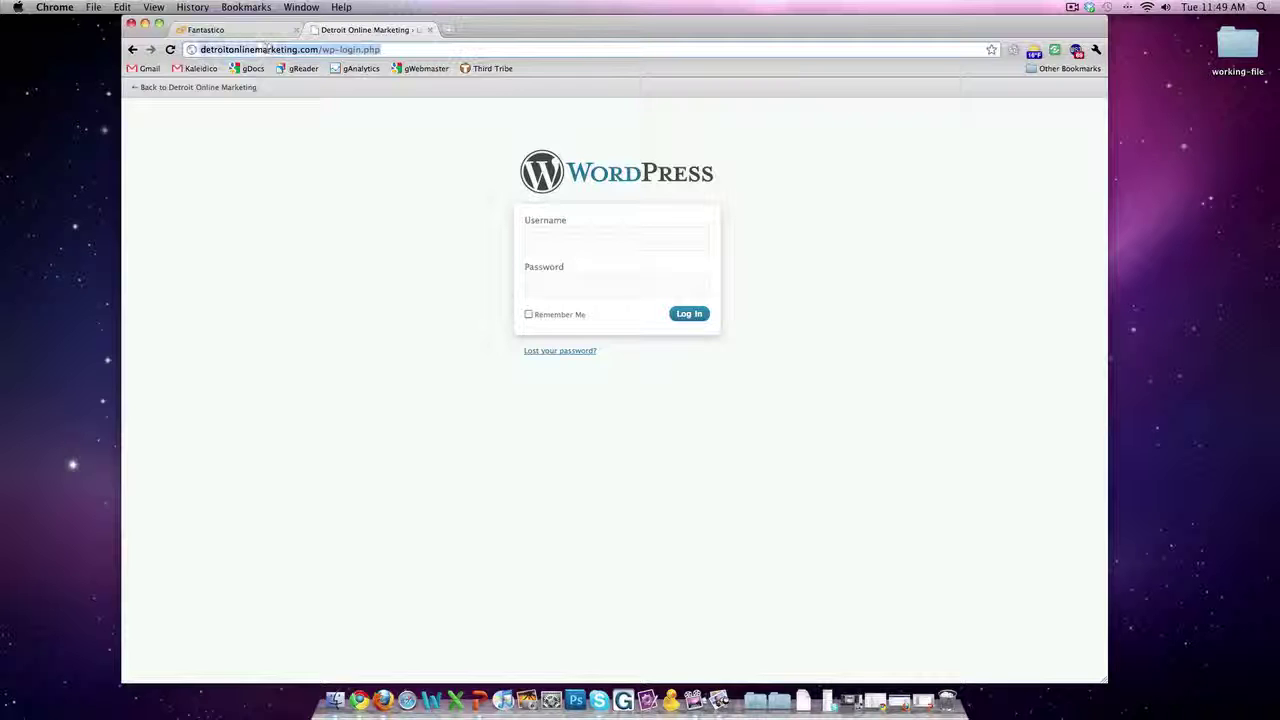
pyautogui.click(566, 240)
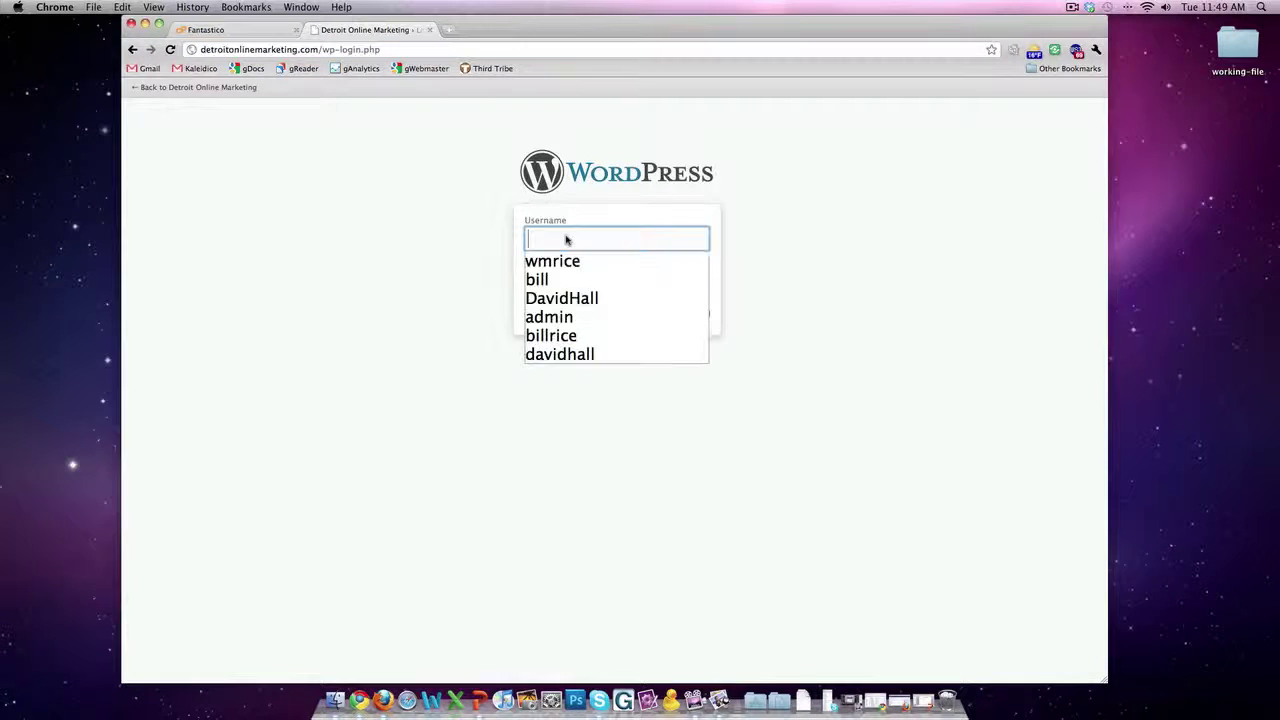
pyautogui.write('billric')
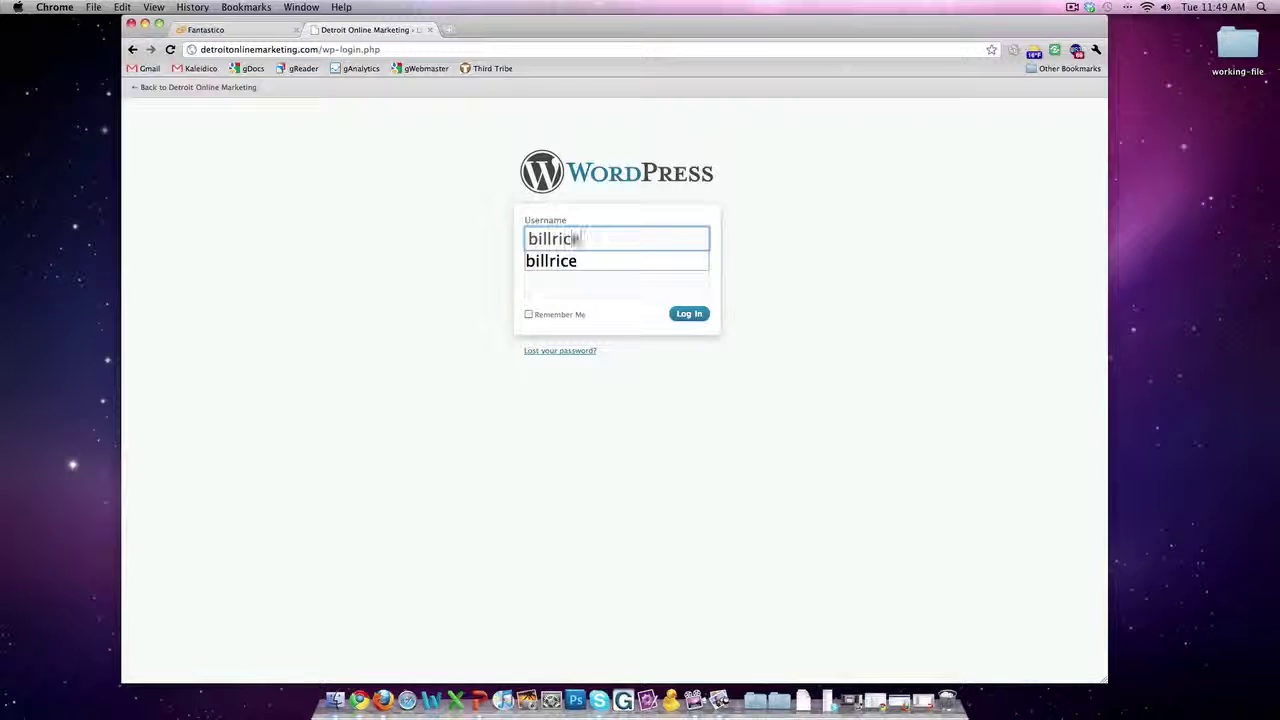
pyautogui.write('e')
pyautogui.press('Tab')
pyautogui.write('*******')
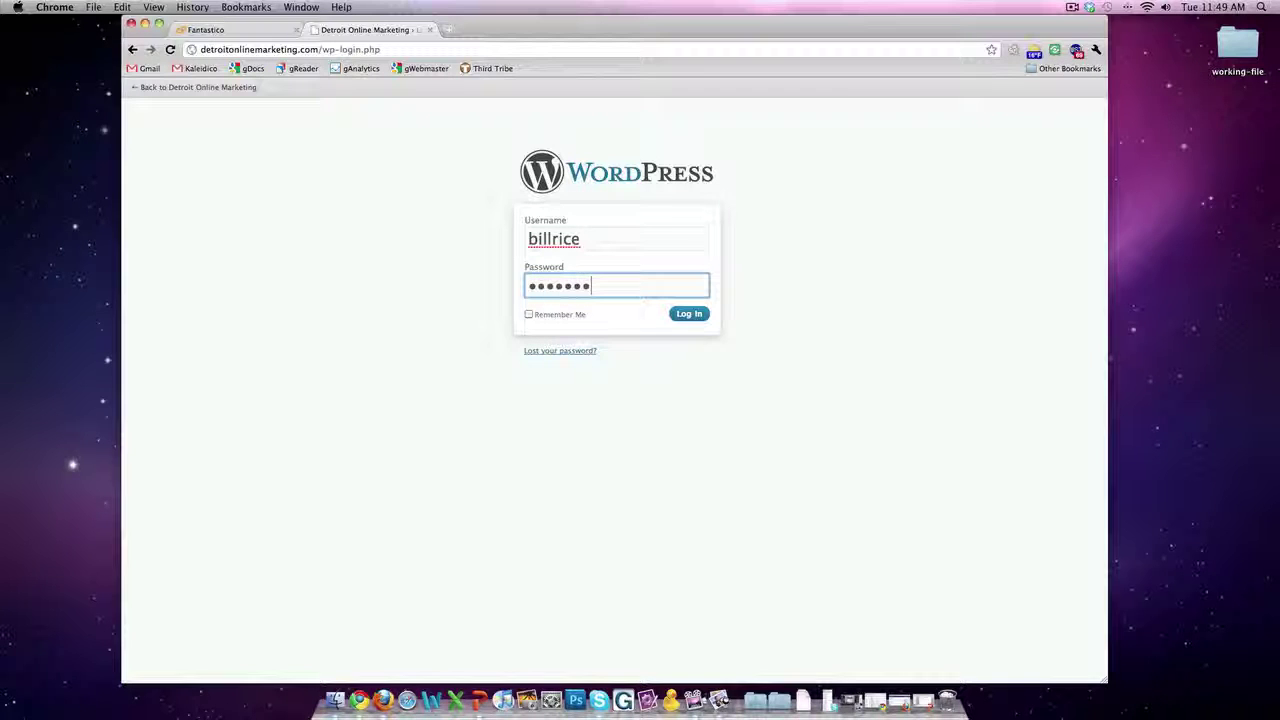
pyautogui.click(691, 318)
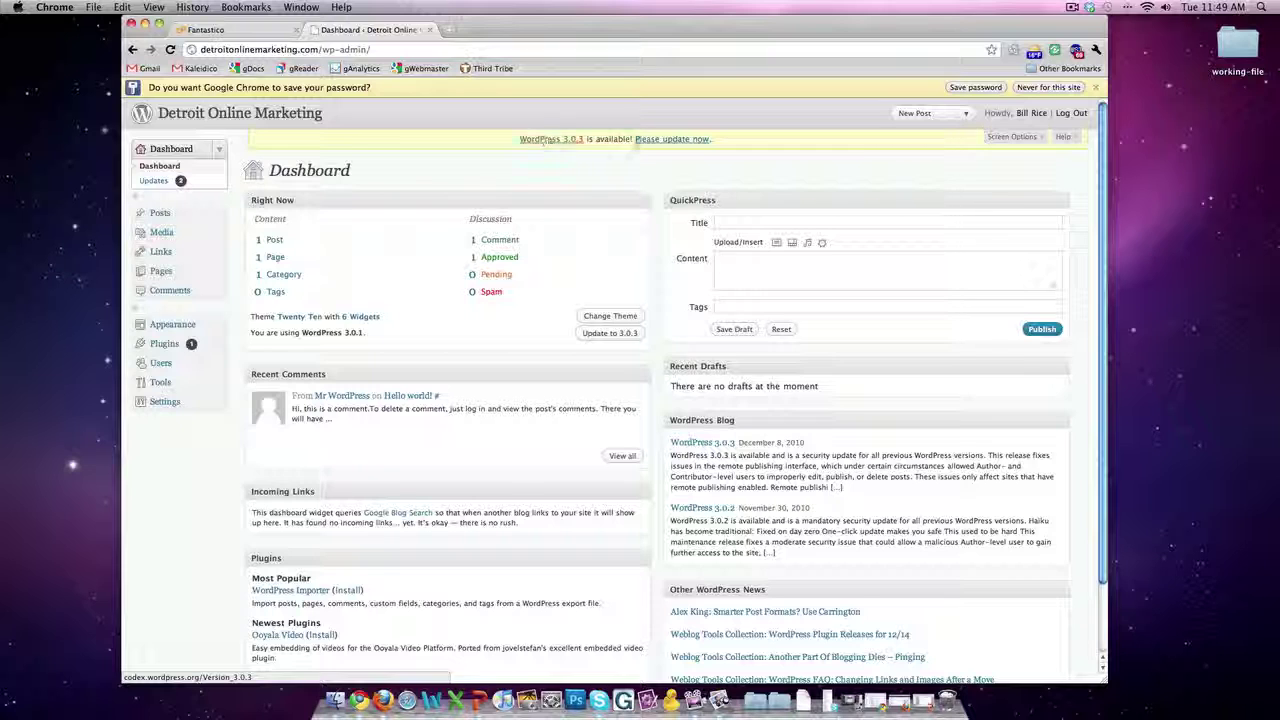
# Step: Follow the Dashboard's 'Please update now' notice to the WordPress 3.0.3 Updates page
pyautogui.click(670, 141)
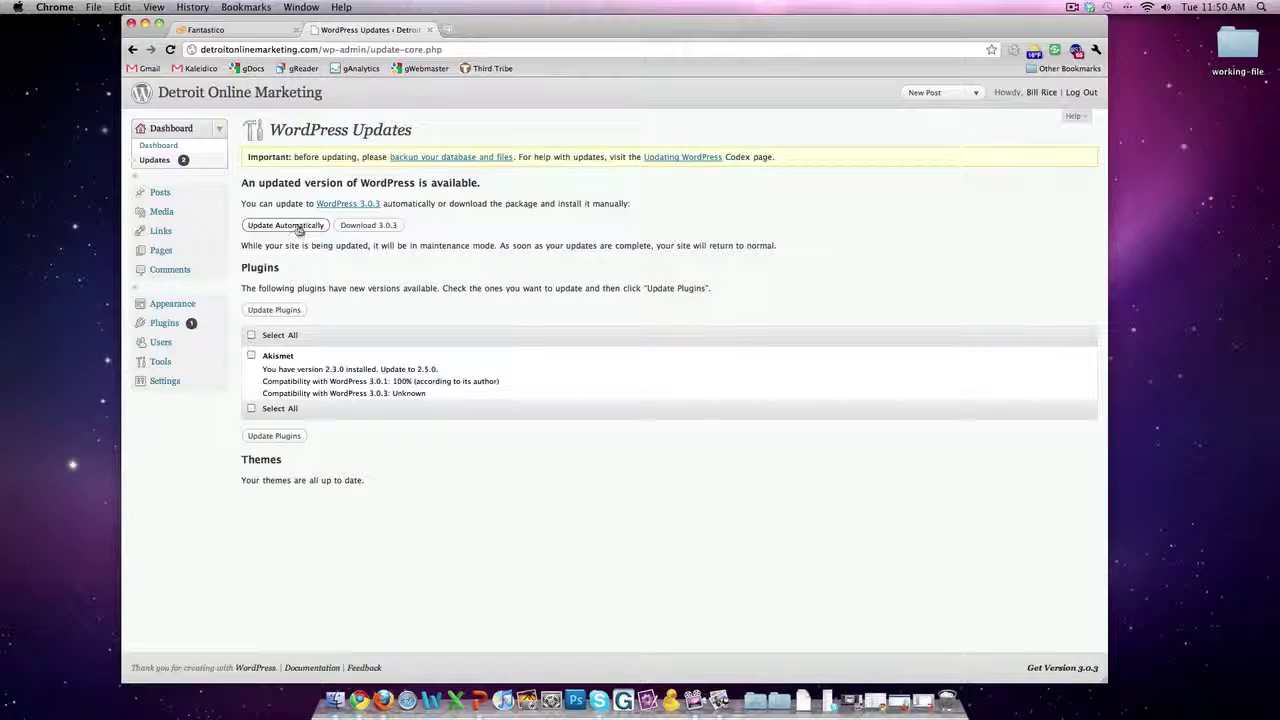
# Step: Update WordPress automatically to 3.0.3 and go back to the Dashboard
pyautogui.click(285, 225)
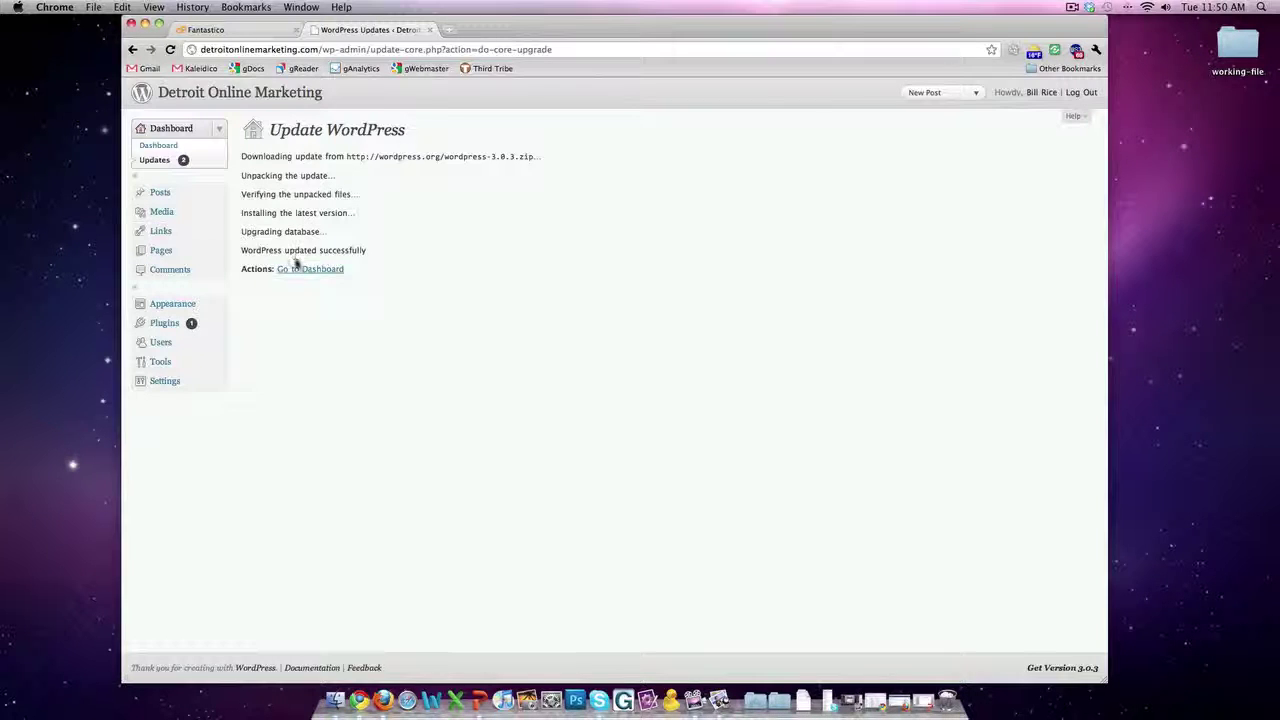
pyautogui.click(298, 270)
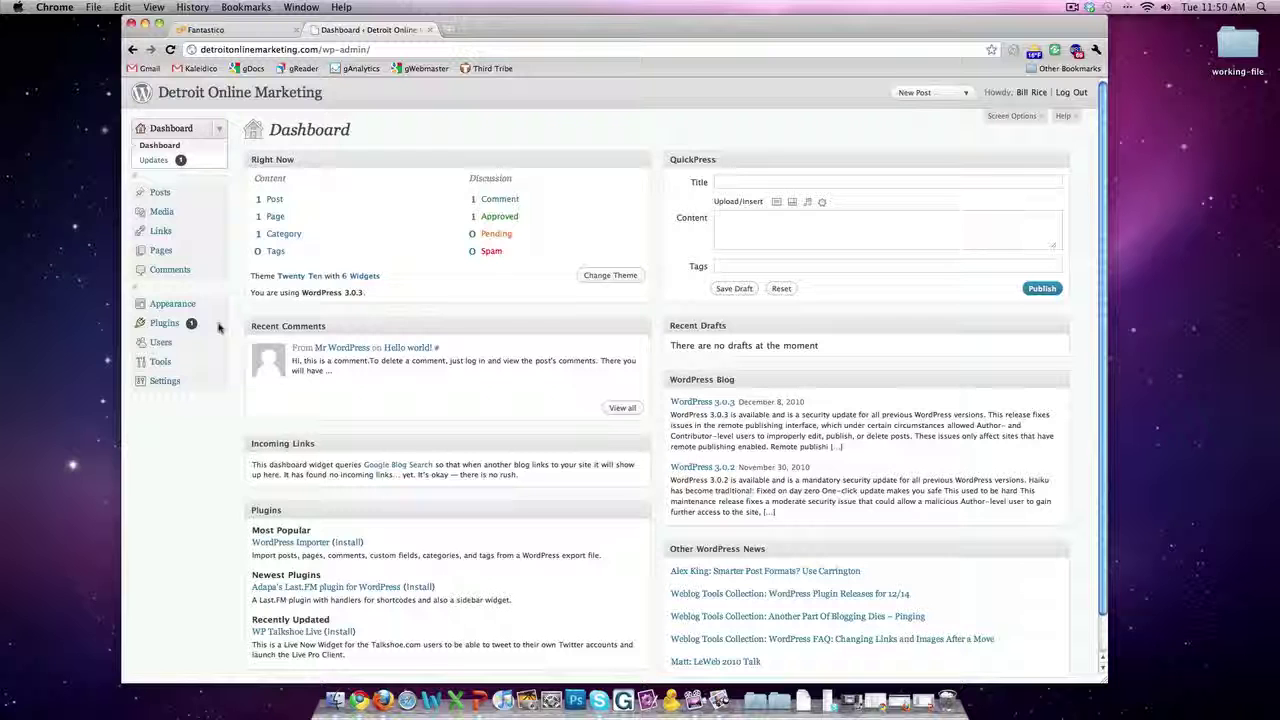
# Step: View the Detroit Online Marketing front page via the site title in the admin header
pyautogui.click(275, 98)
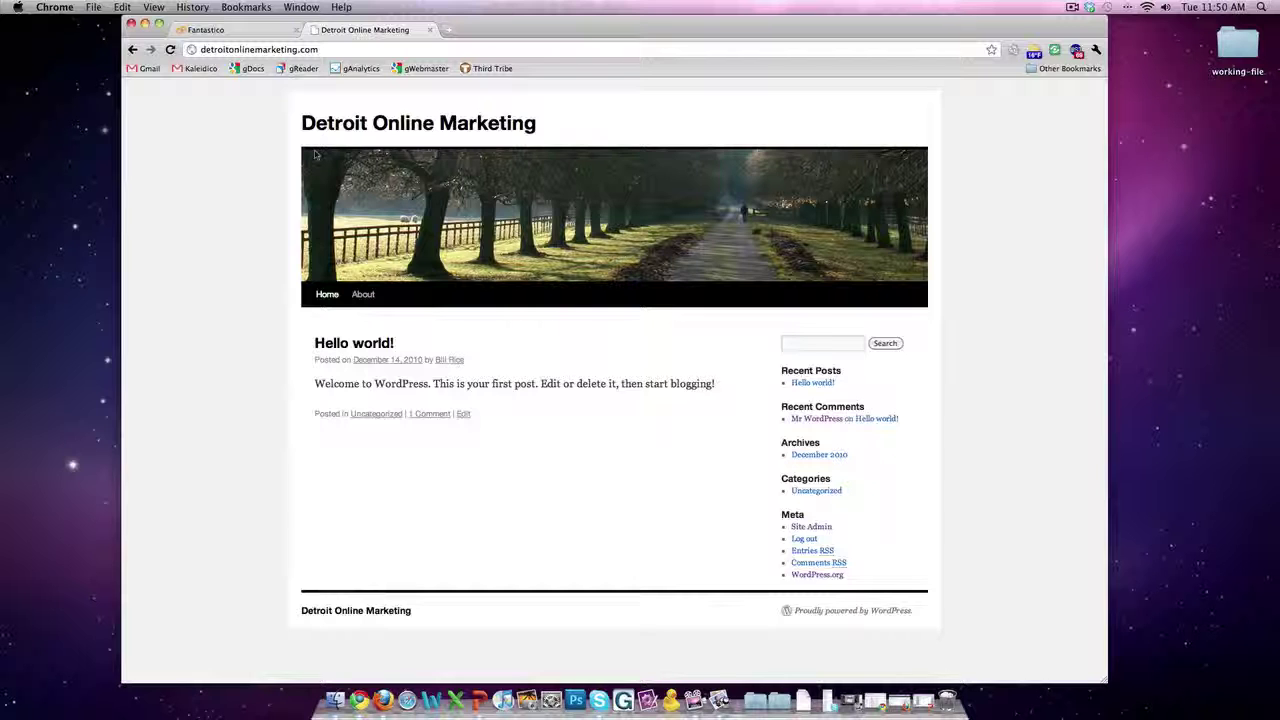
pyautogui.click(1071, 8)
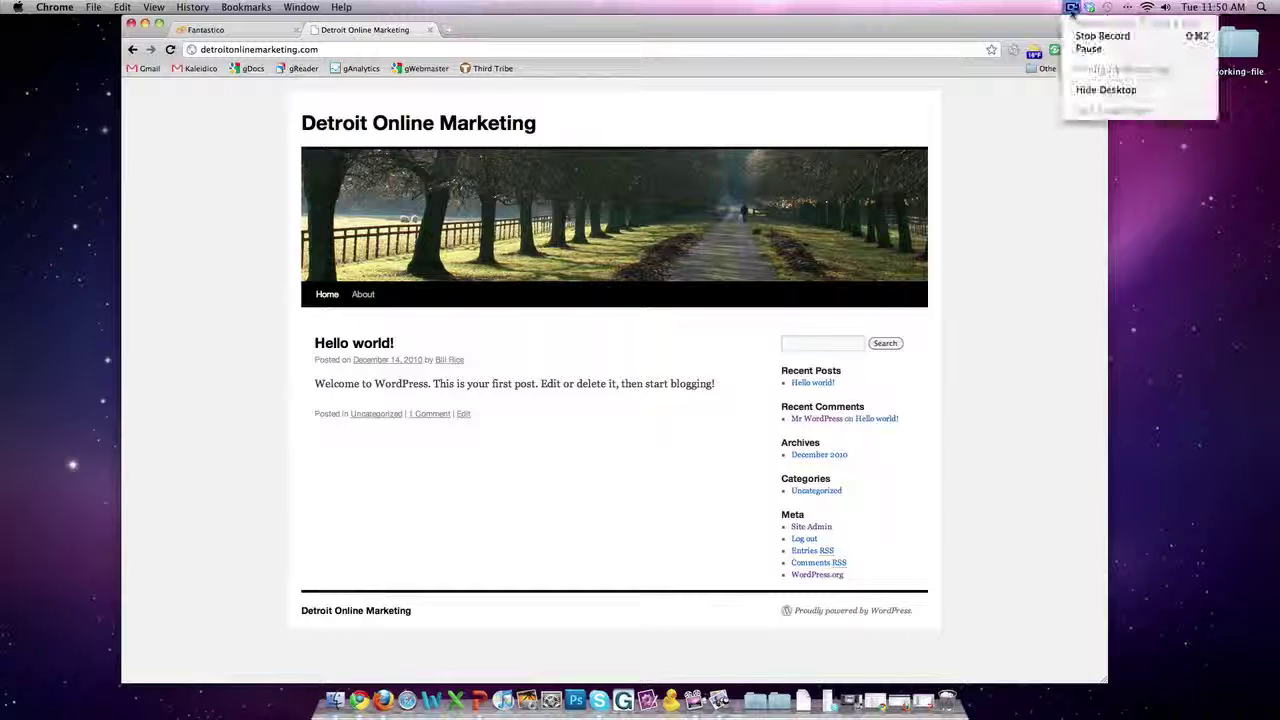